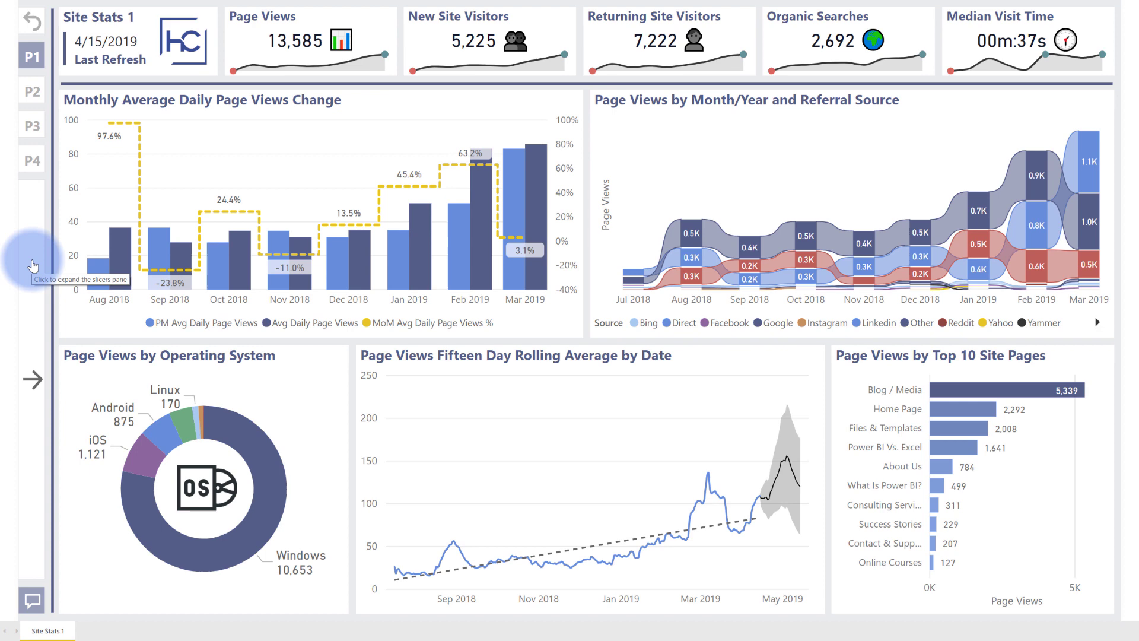
- Slide out the slicer pane, collapse it, and reopen it twice to test the toggle
click(33, 265)
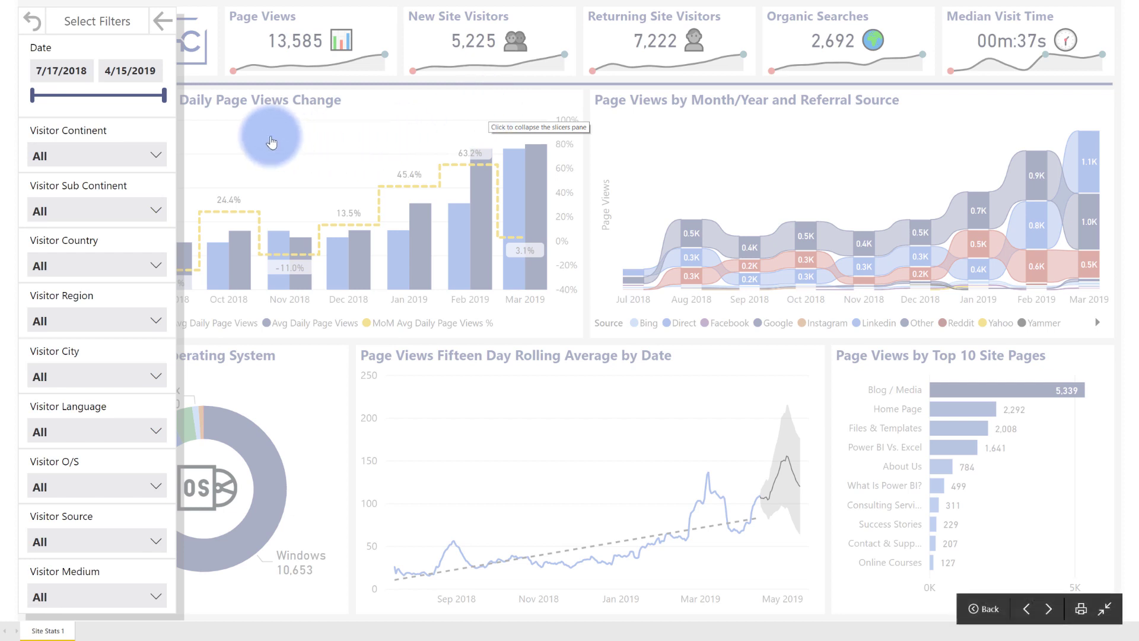
click(166, 25)
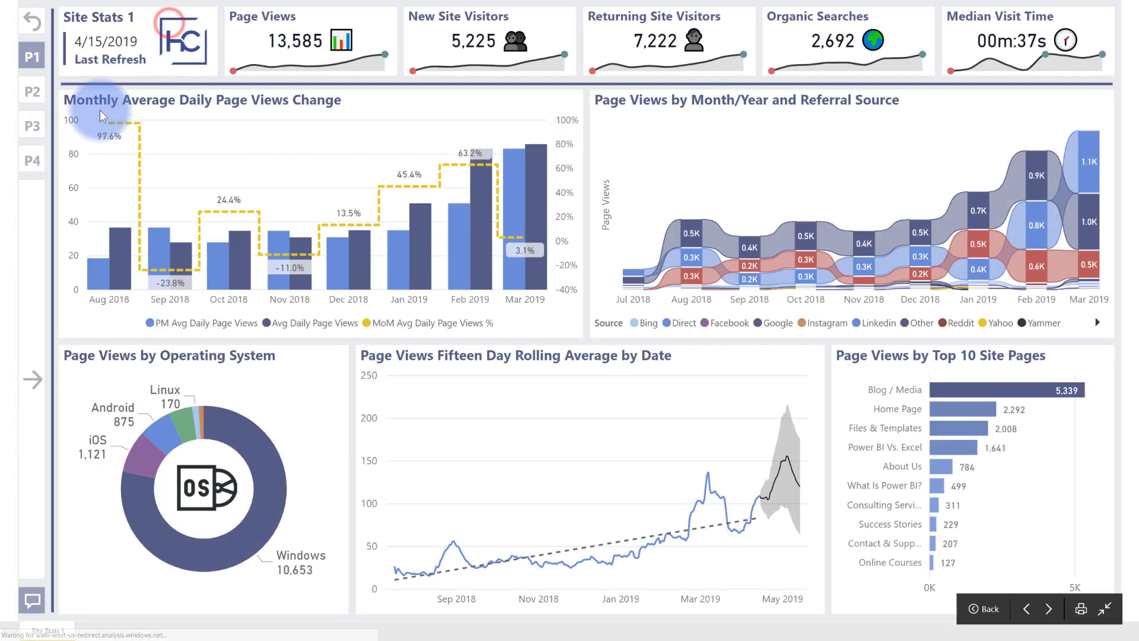
click(29, 207)
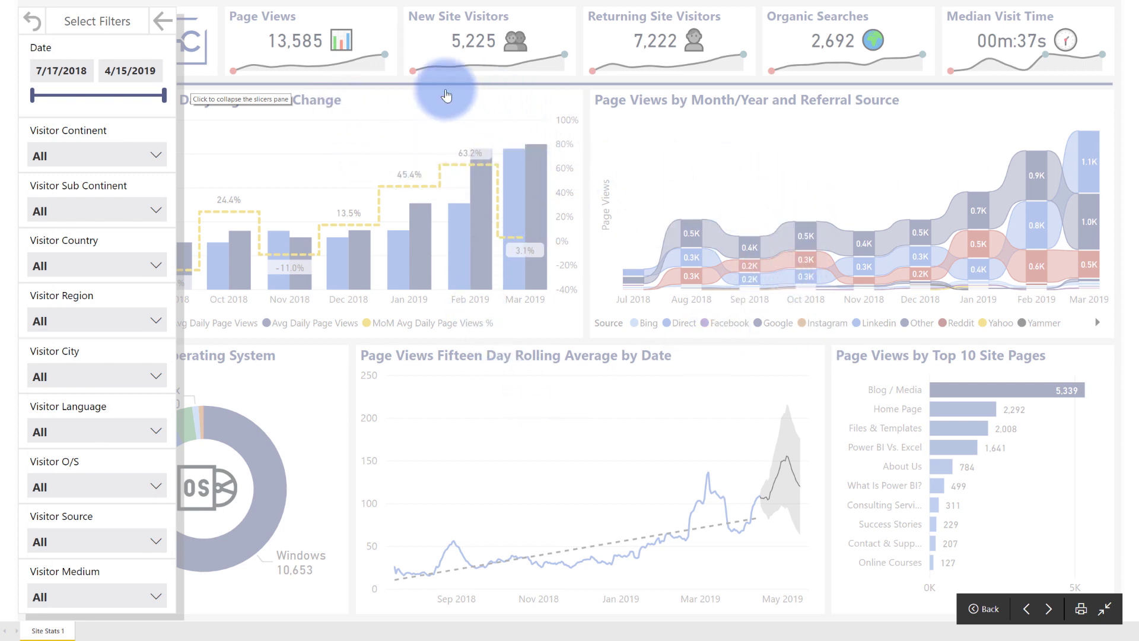
click(813, 198)
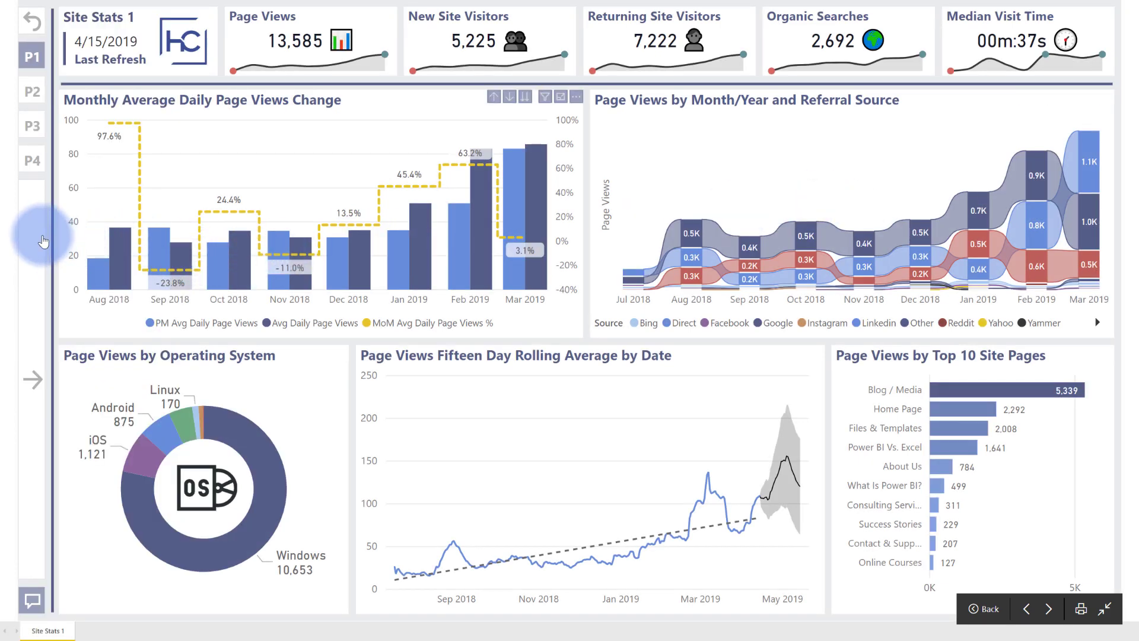
click(35, 239)
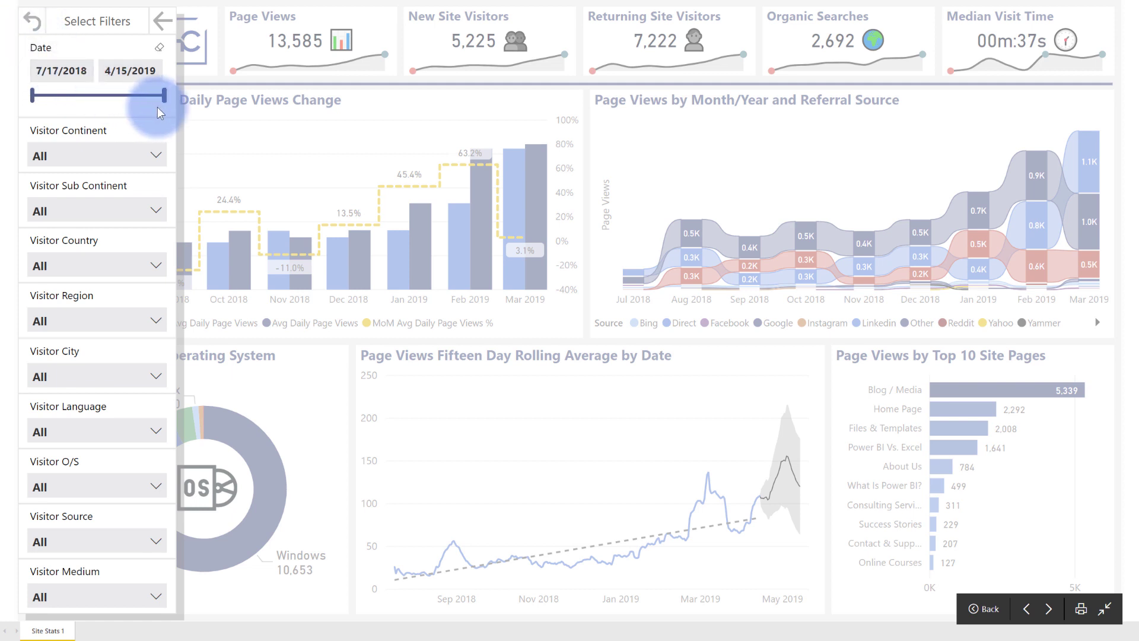
- Limit dates to end 1/15/2019 and filter to Central Asia, then reset all slicers
drag(164, 95, 121, 95)
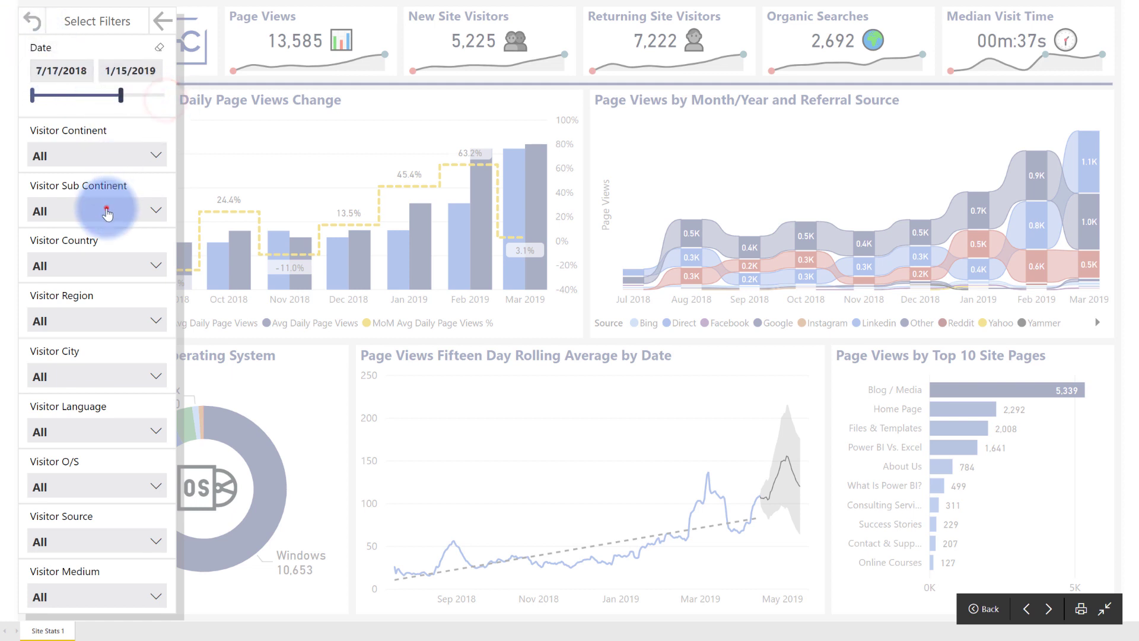
click(105, 211)
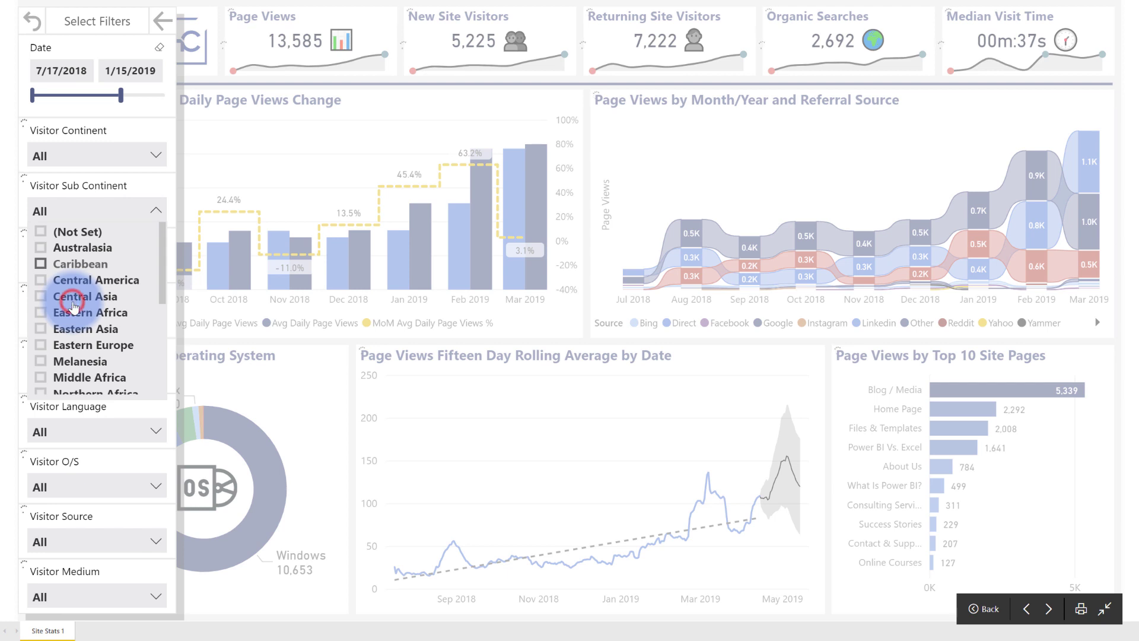
click(74, 299)
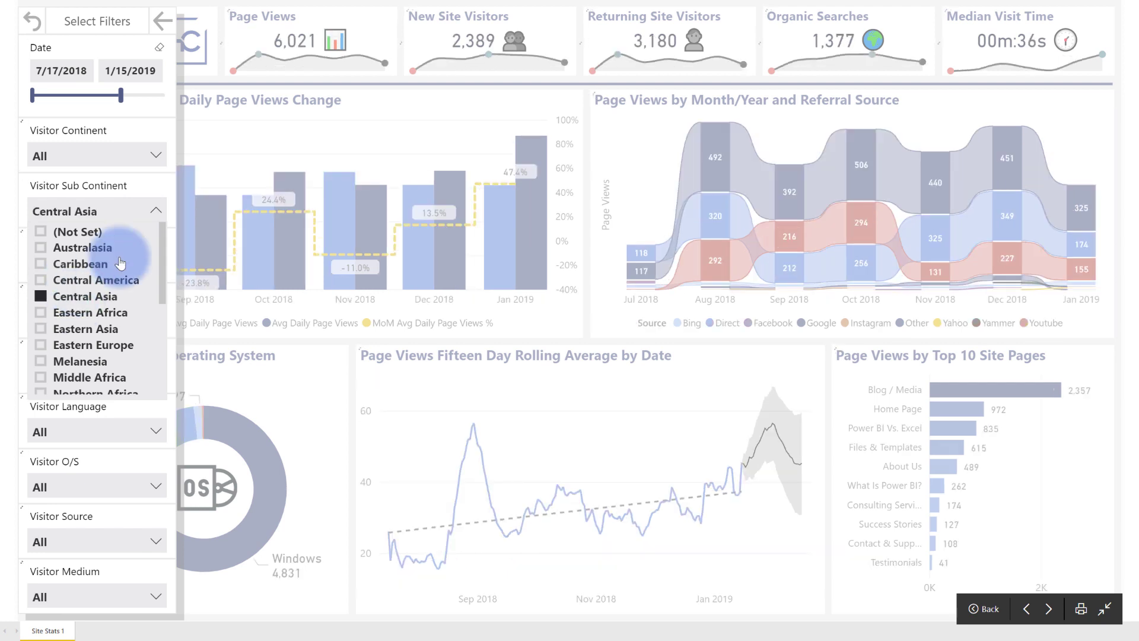
click(158, 211)
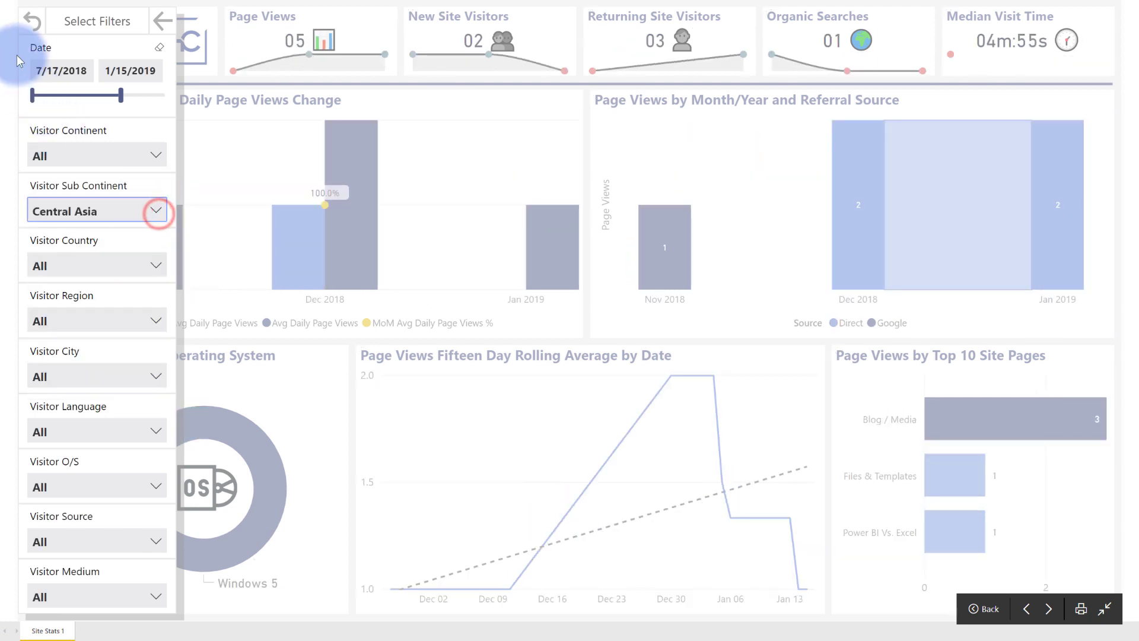
click(30, 23)
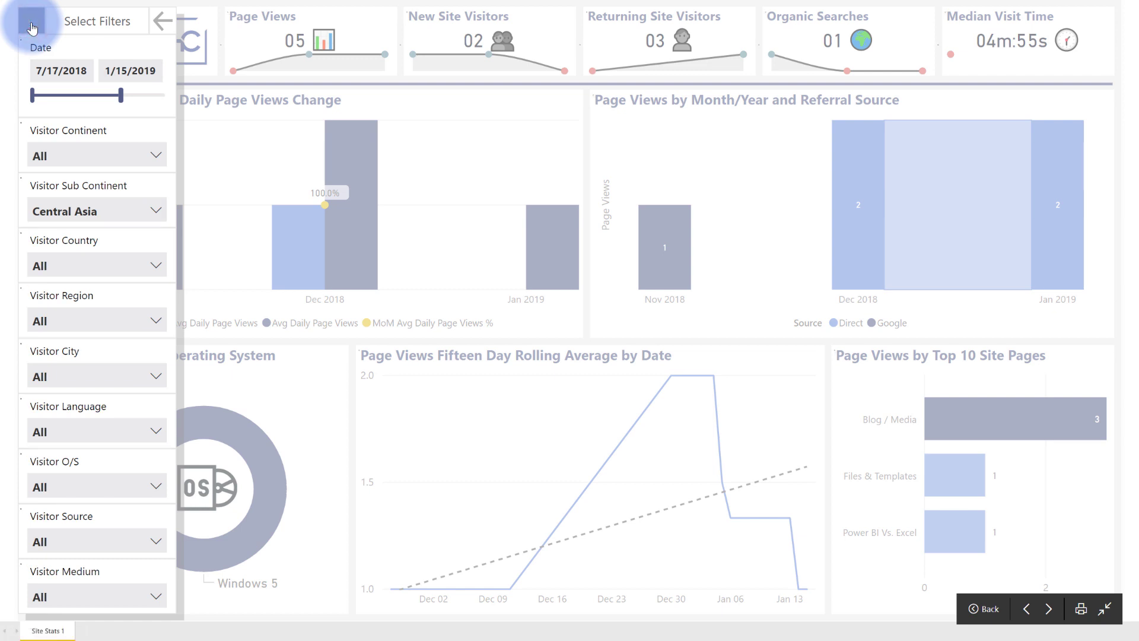
click(32, 27)
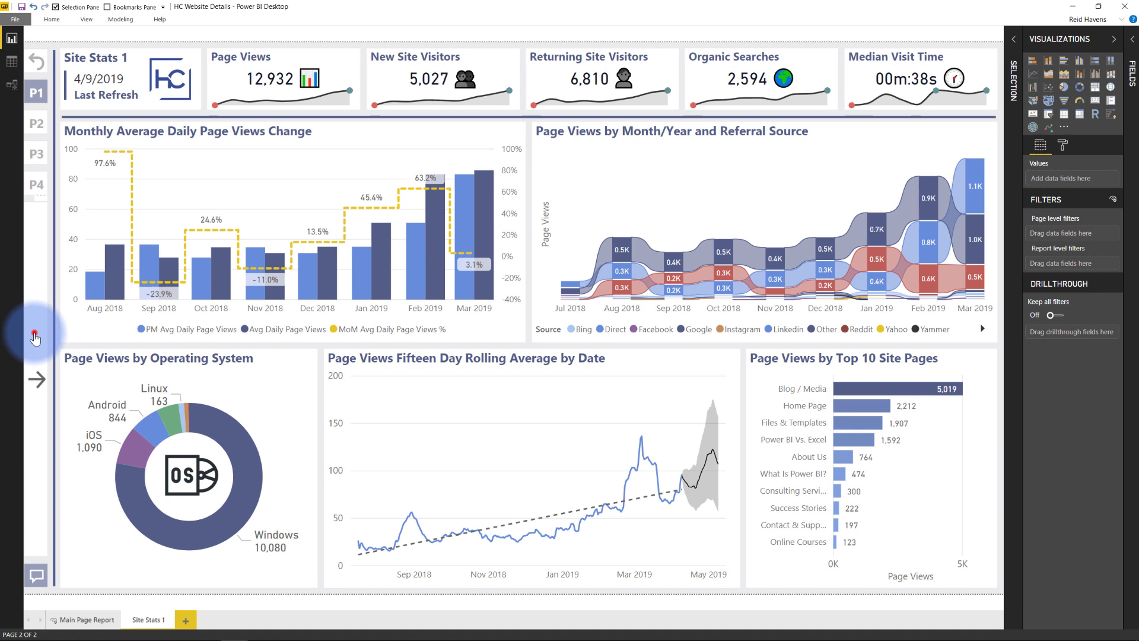
- Insert a new button onto the Site Stats 1 page from the Home ribbon's Buttons list
click(34, 335)
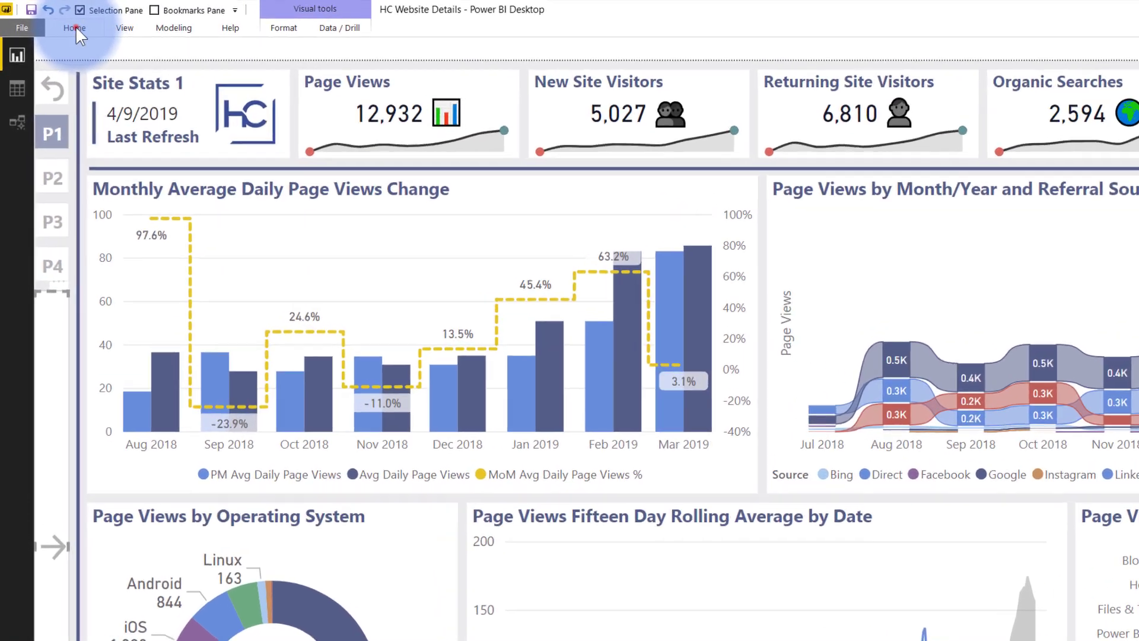
click(52, 19)
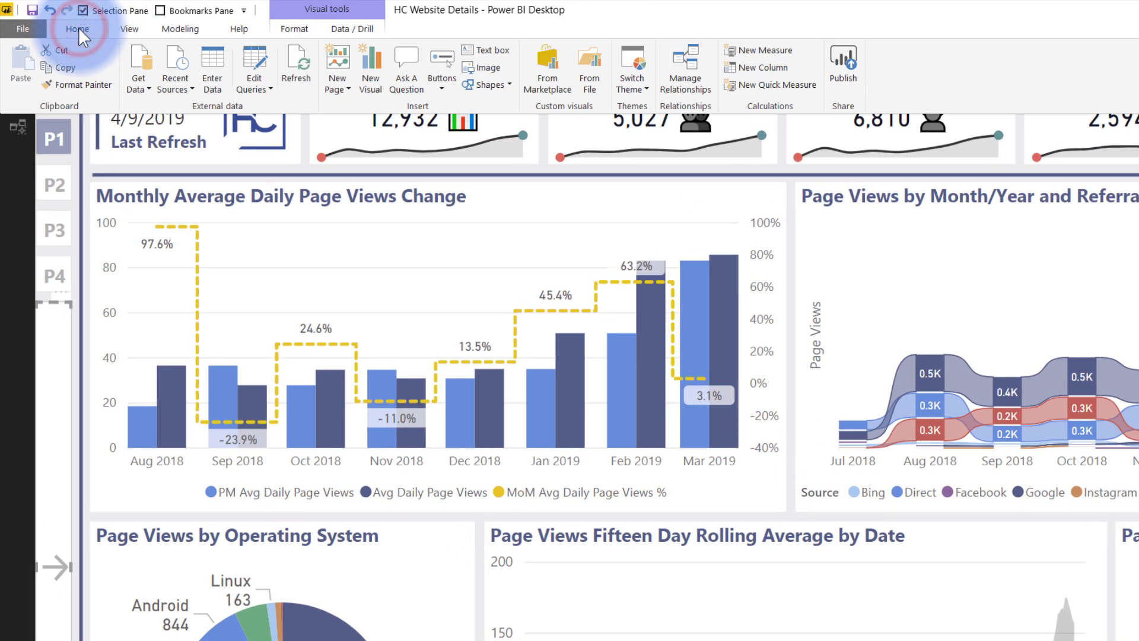
click(443, 83)
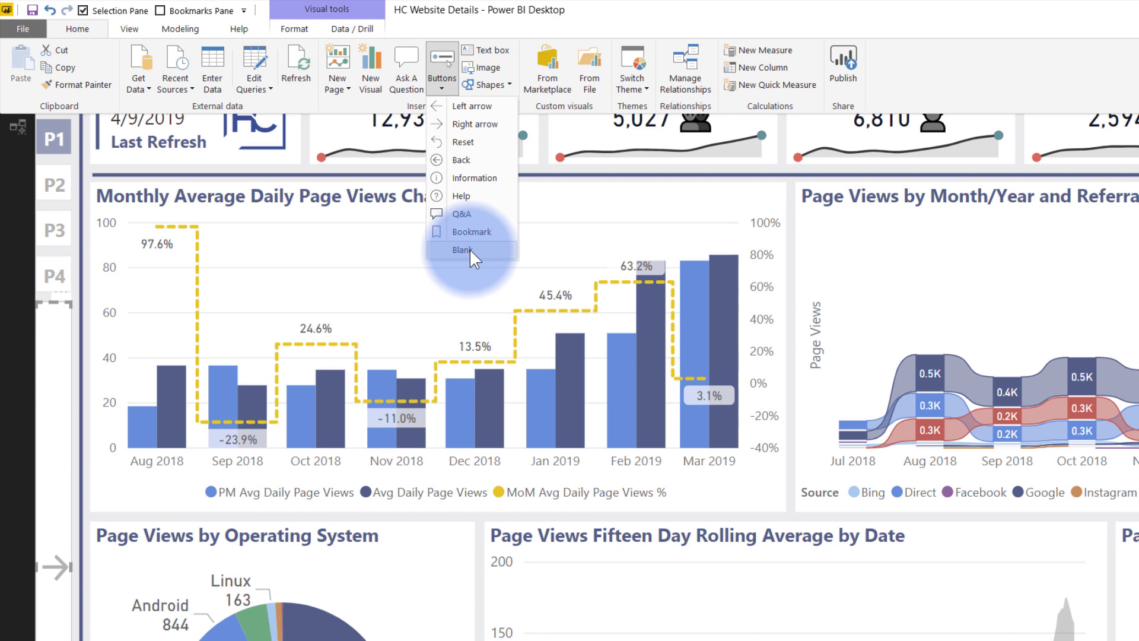
click(447, 109)
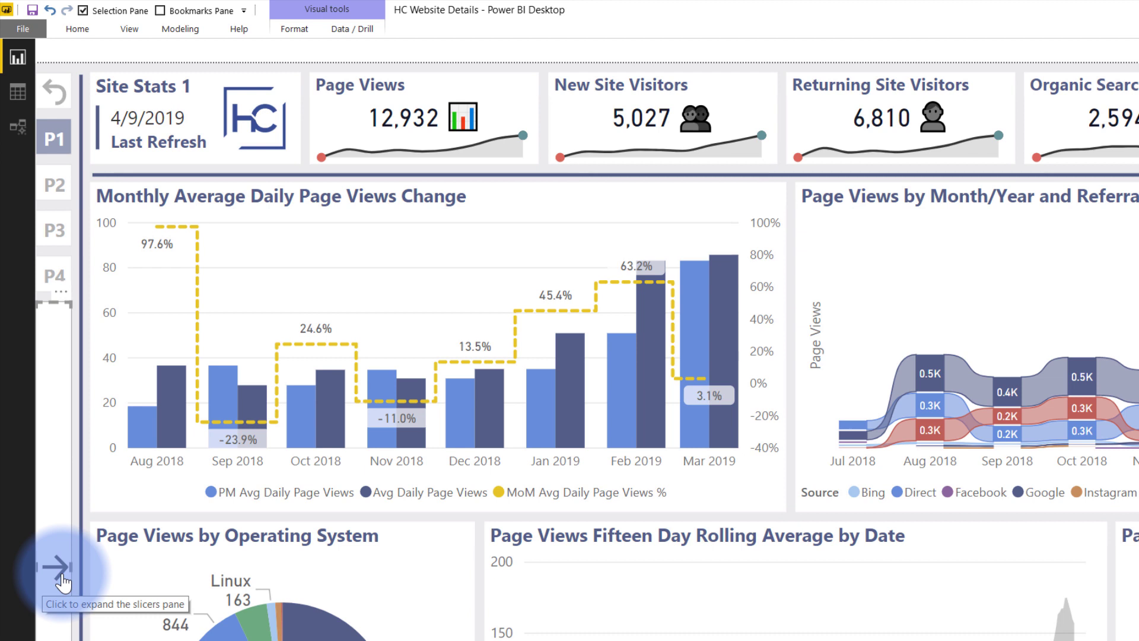
click(162, 47)
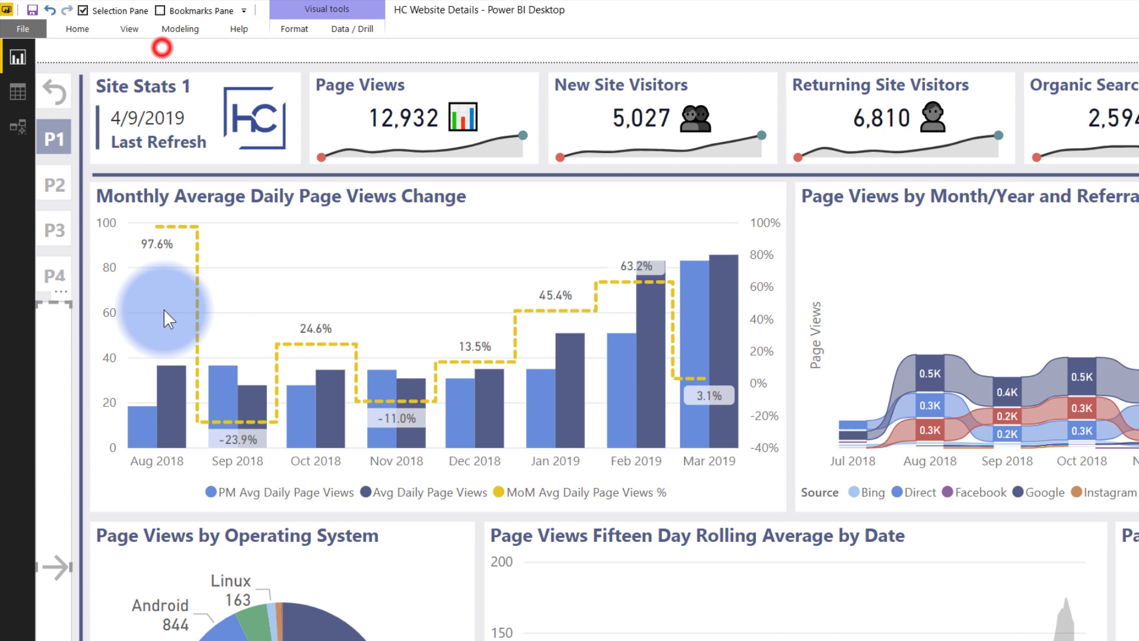
click(64, 442)
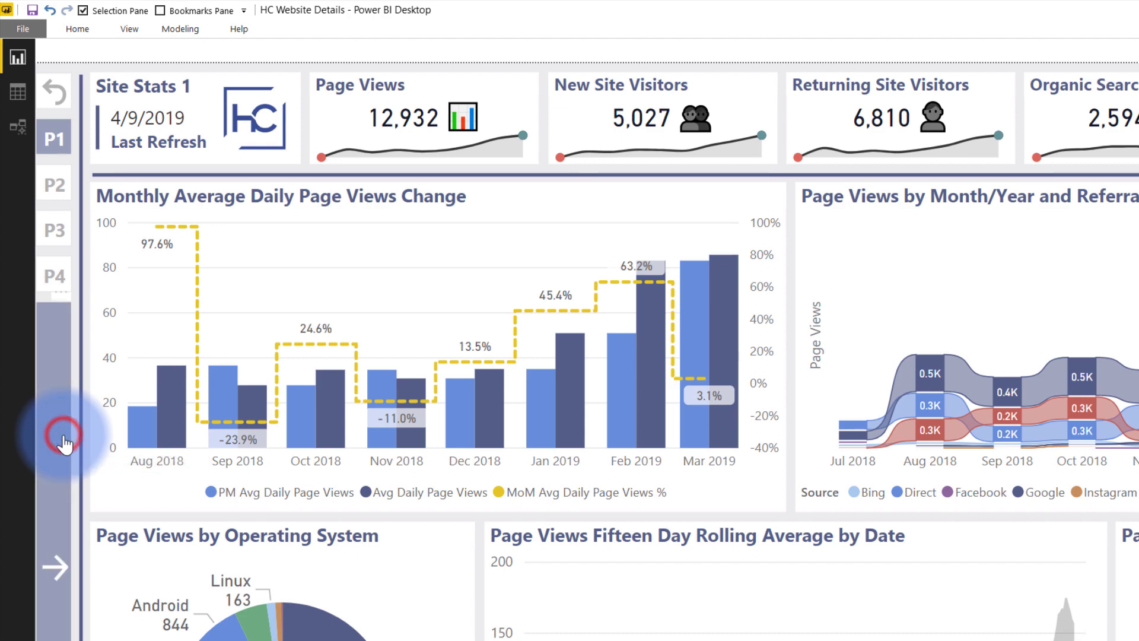
click(63, 441)
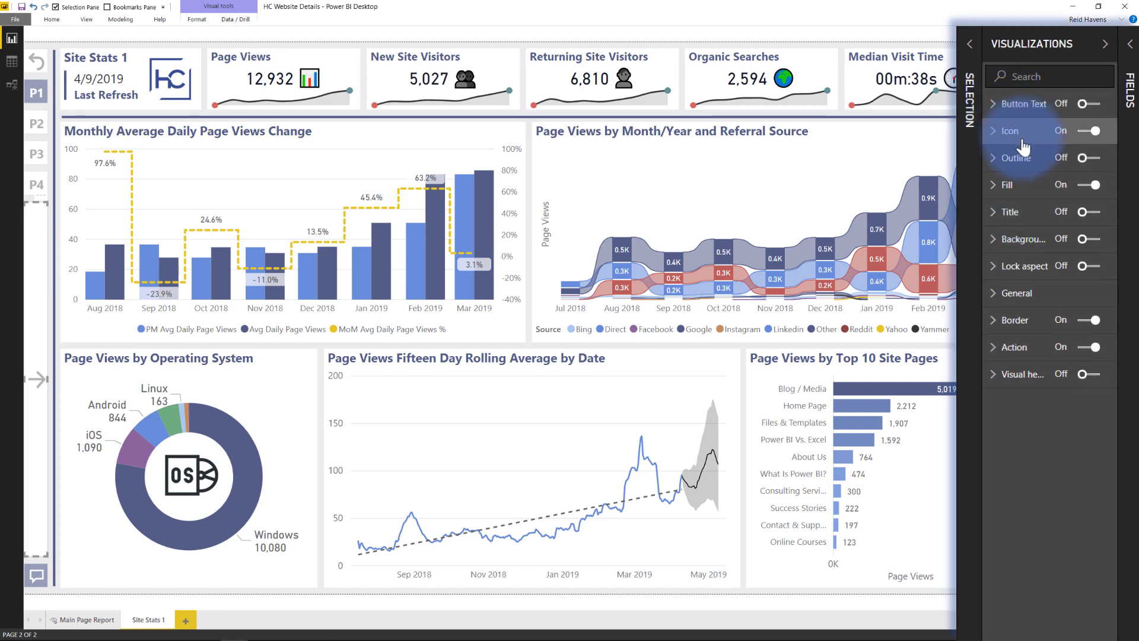
click(1021, 188)
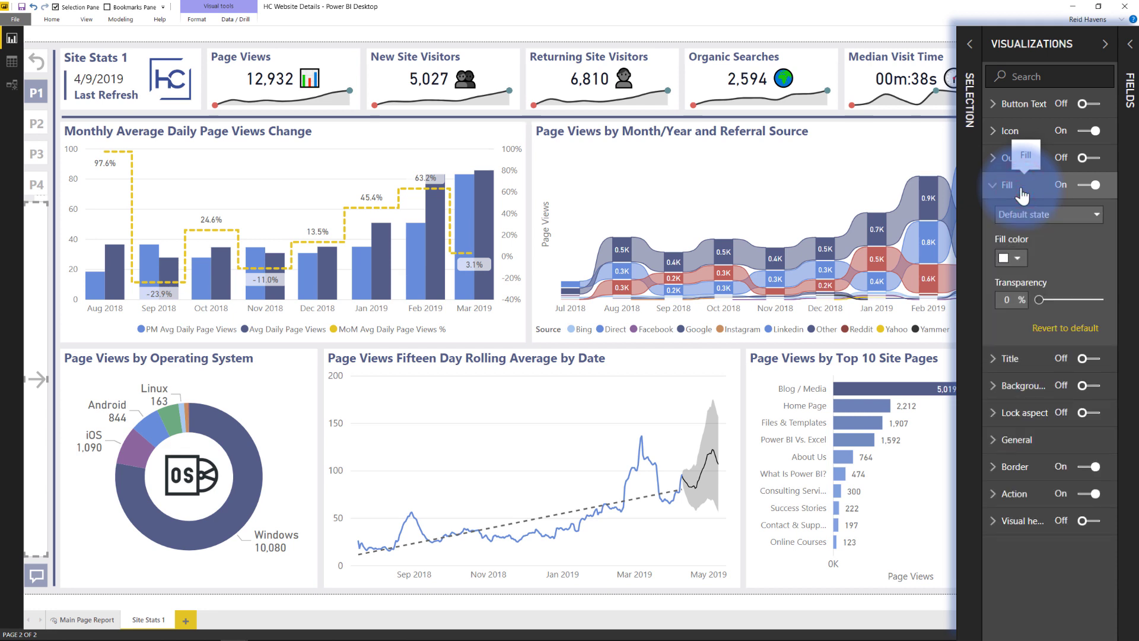
click(1023, 215)
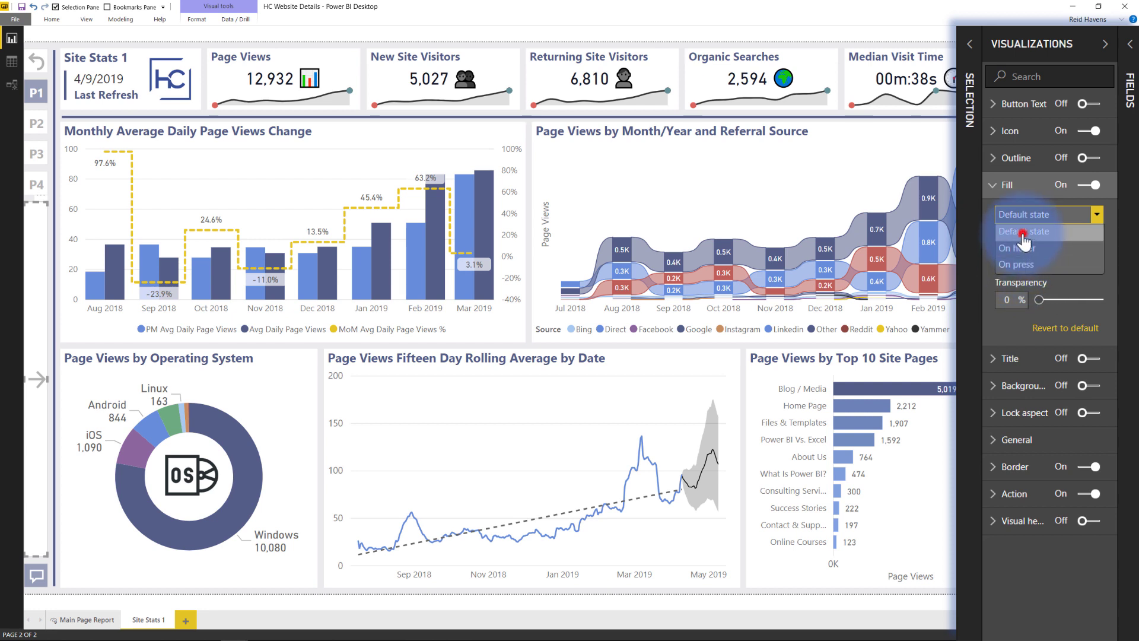
click(1021, 231)
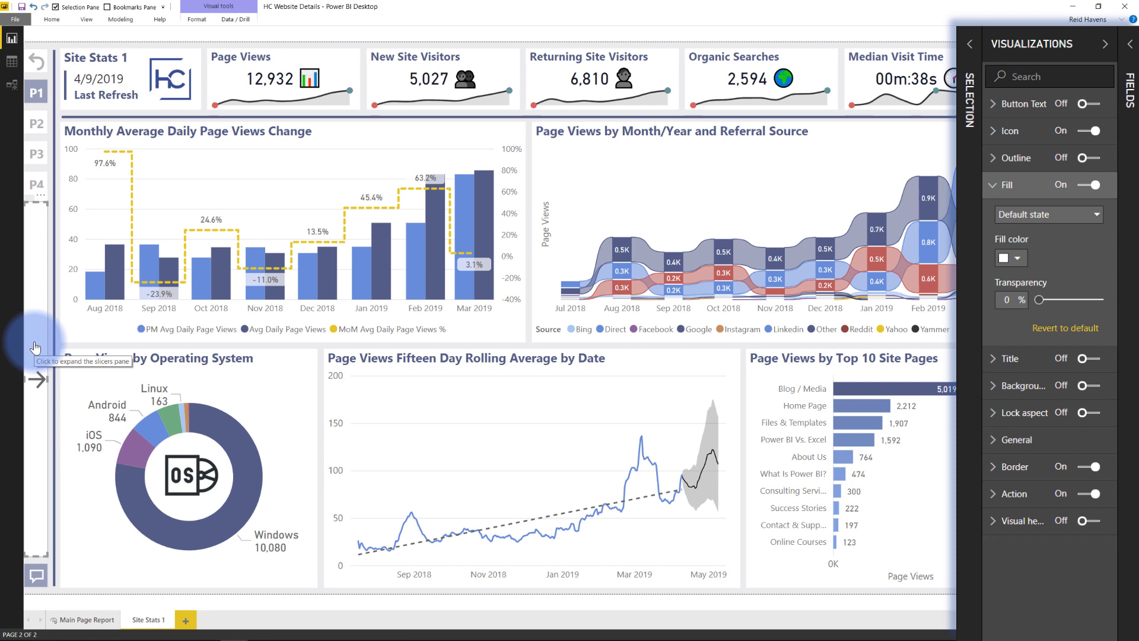
click(1044, 217)
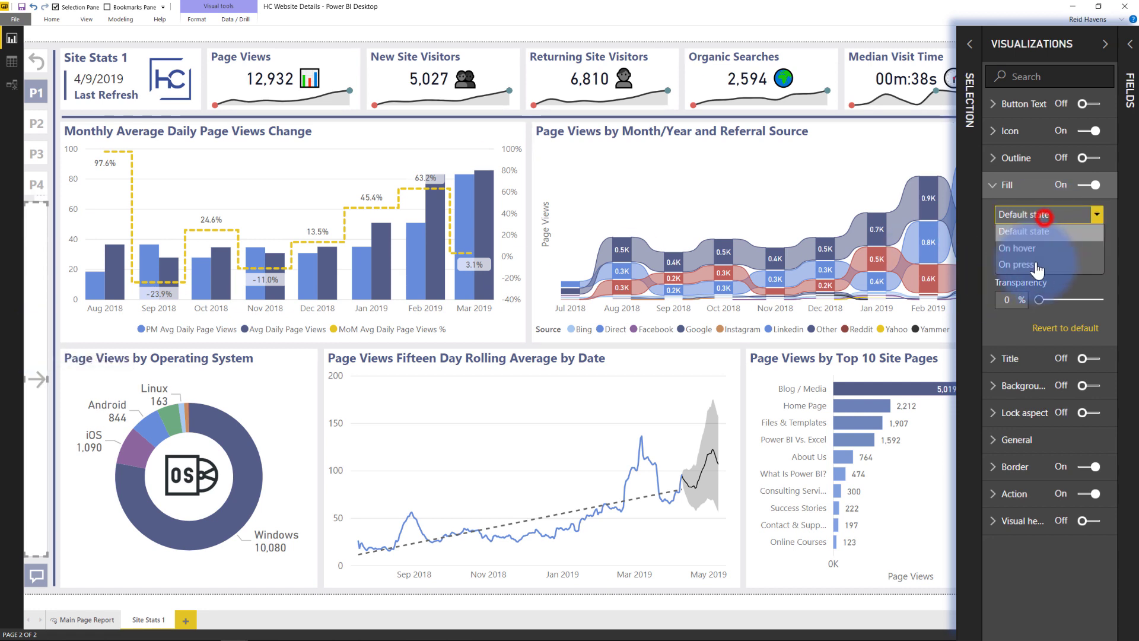
click(1035, 261)
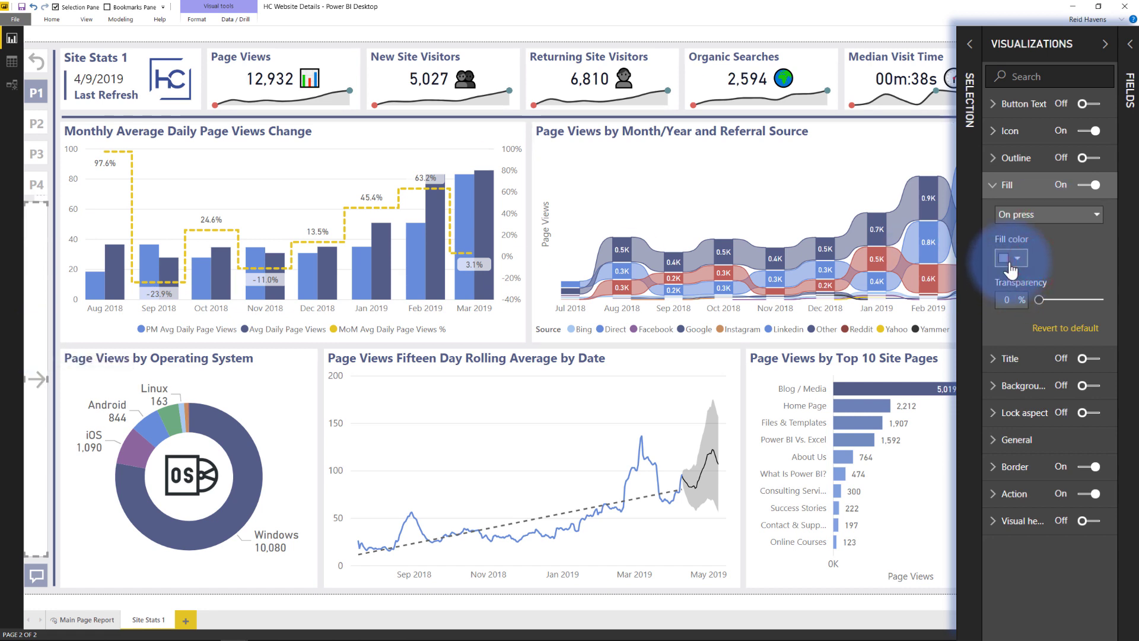
click(35, 351)
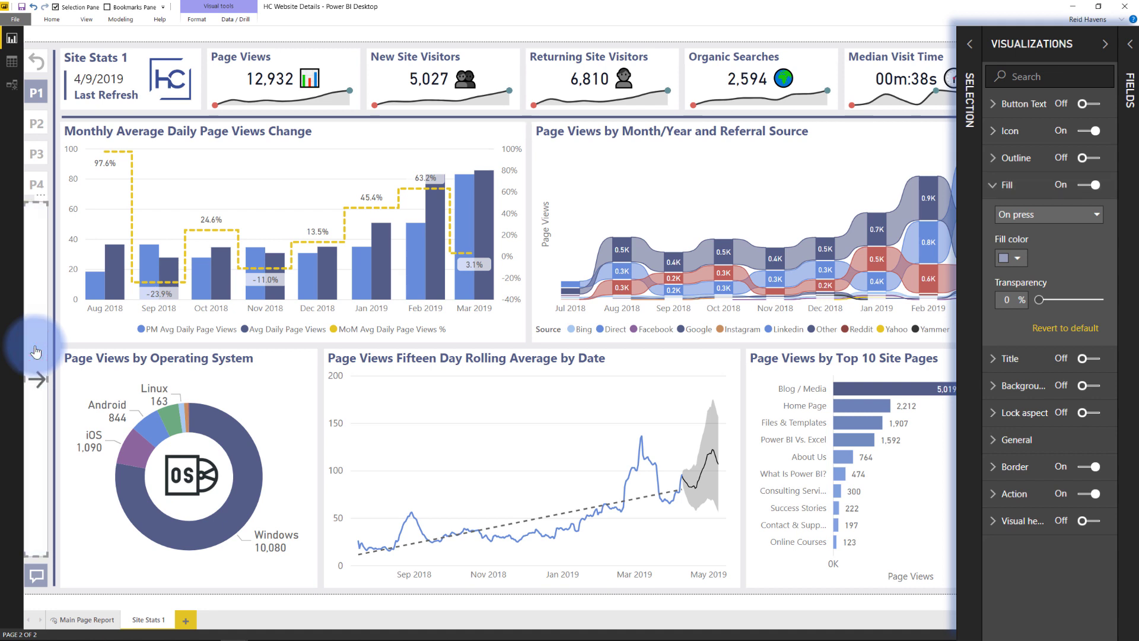
click(1007, 189)
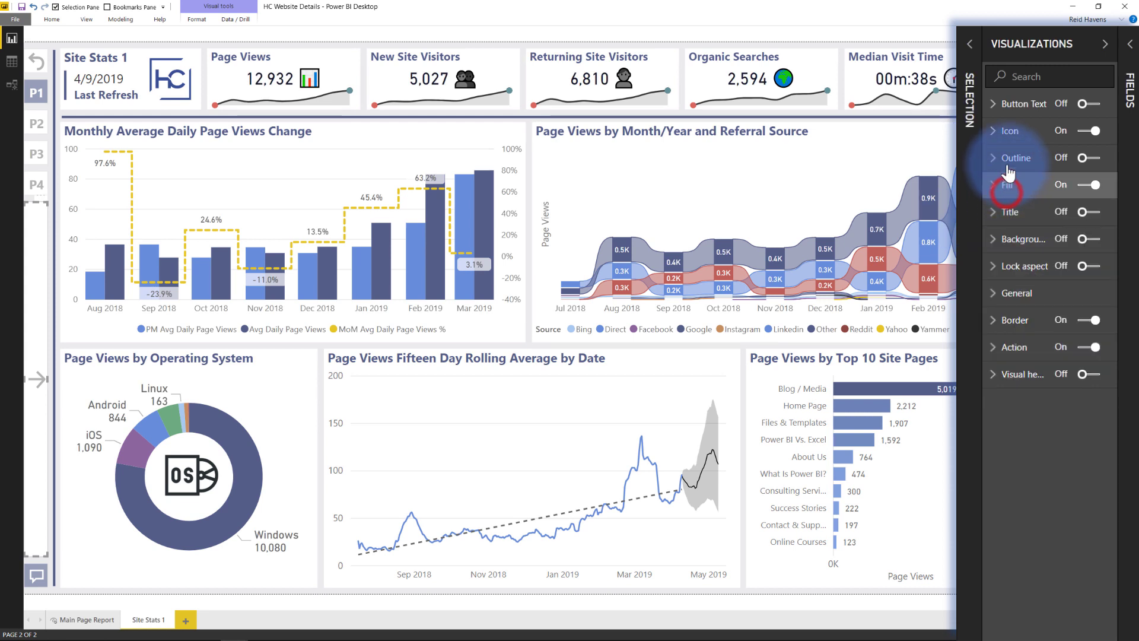
click(1013, 131)
click(1013, 132)
click(1015, 133)
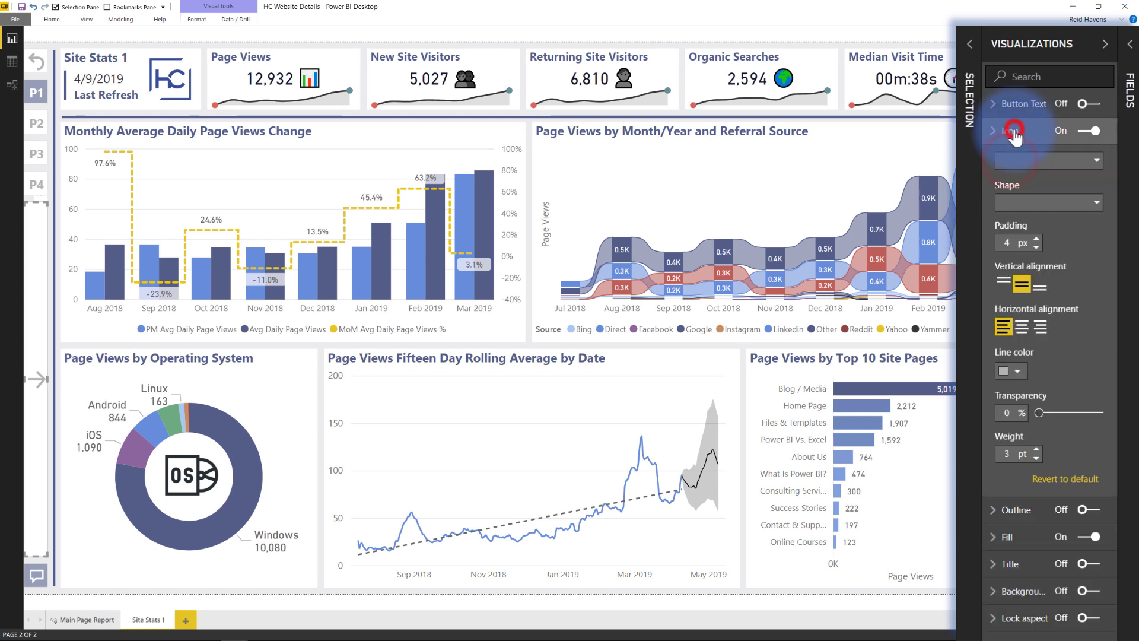
click(1015, 132)
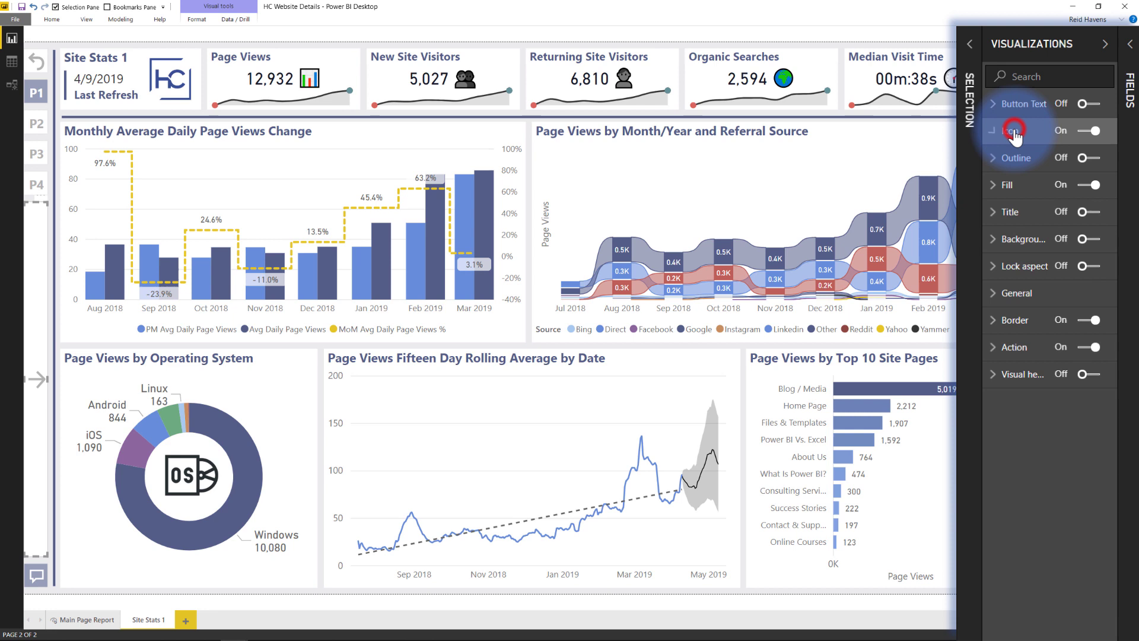
click(1130, 591)
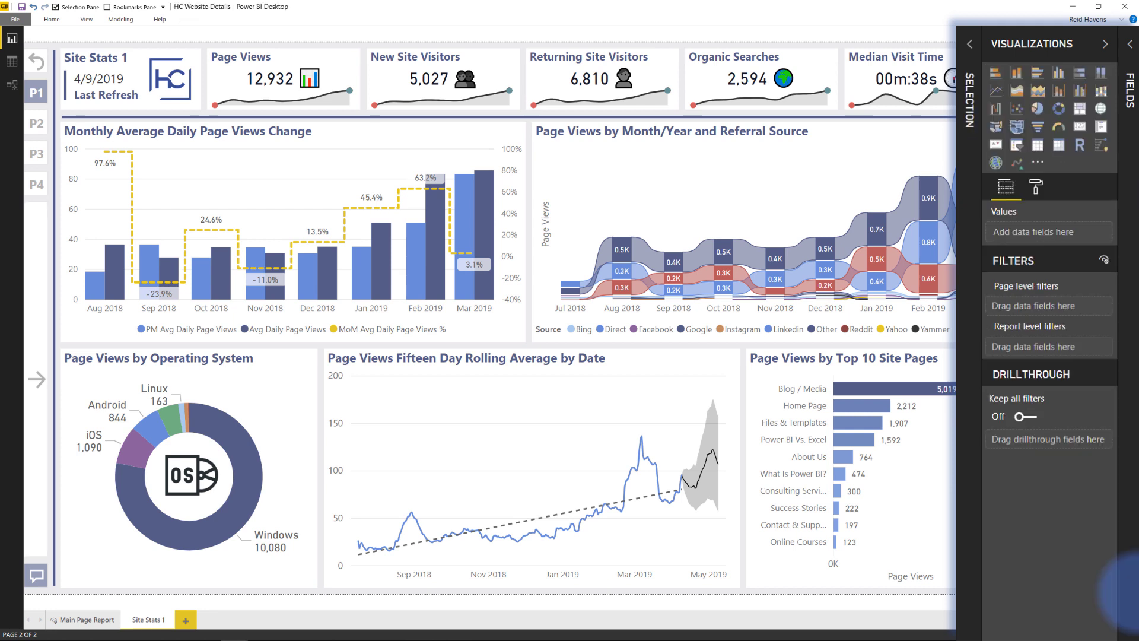
- Pop out the Select Filters pane with the show-slicers button and enable the Selection Pane
click(37, 275)
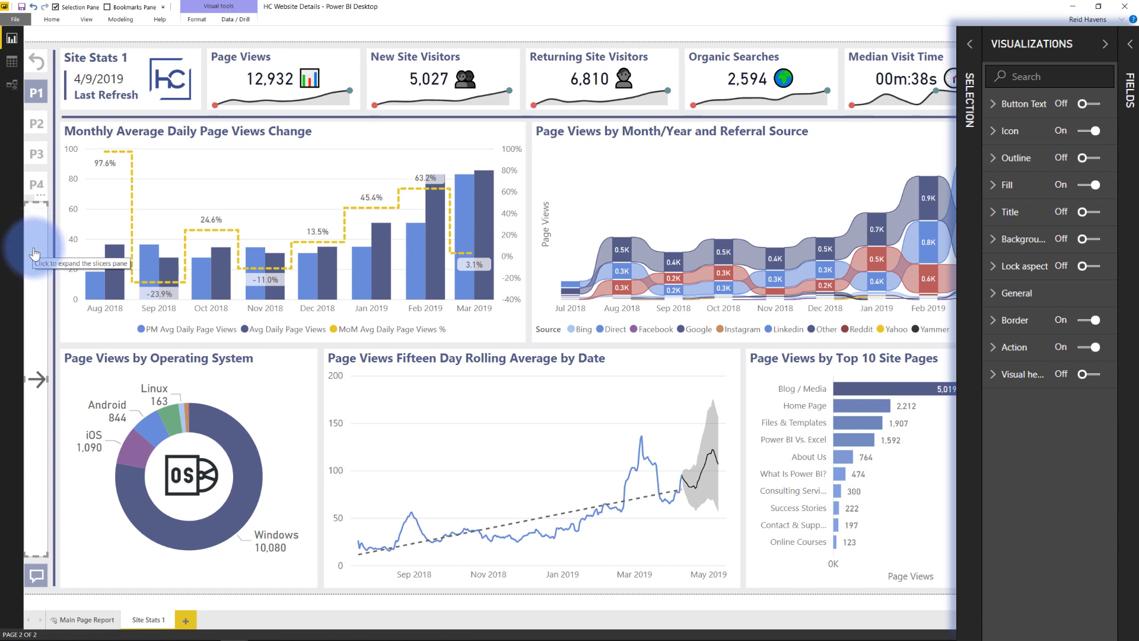
click(36, 66)
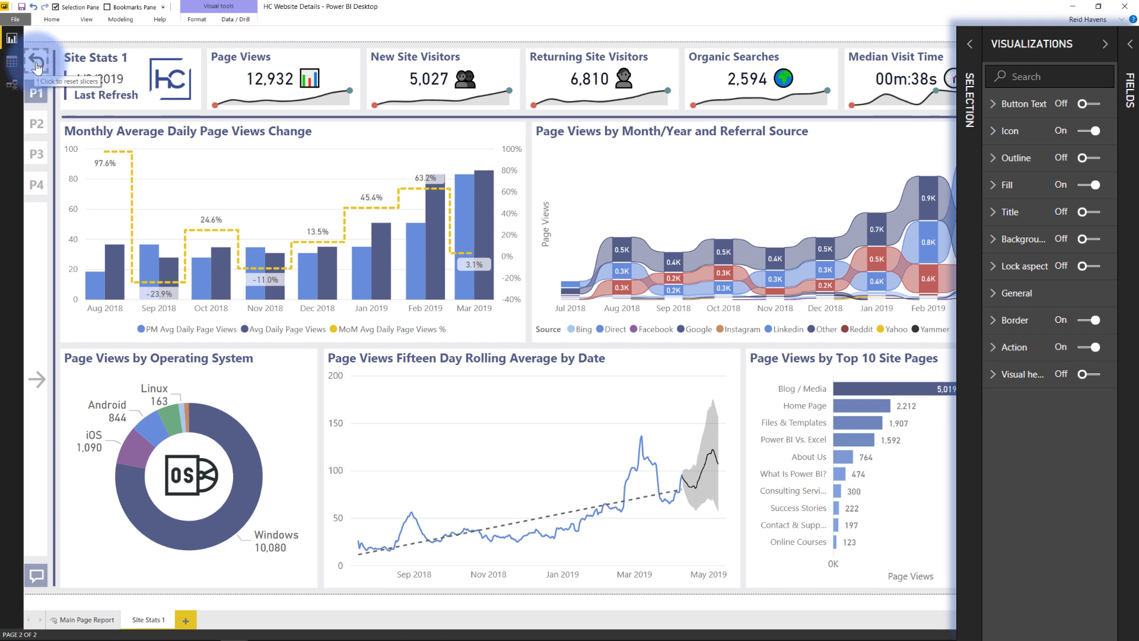
click(36, 261)
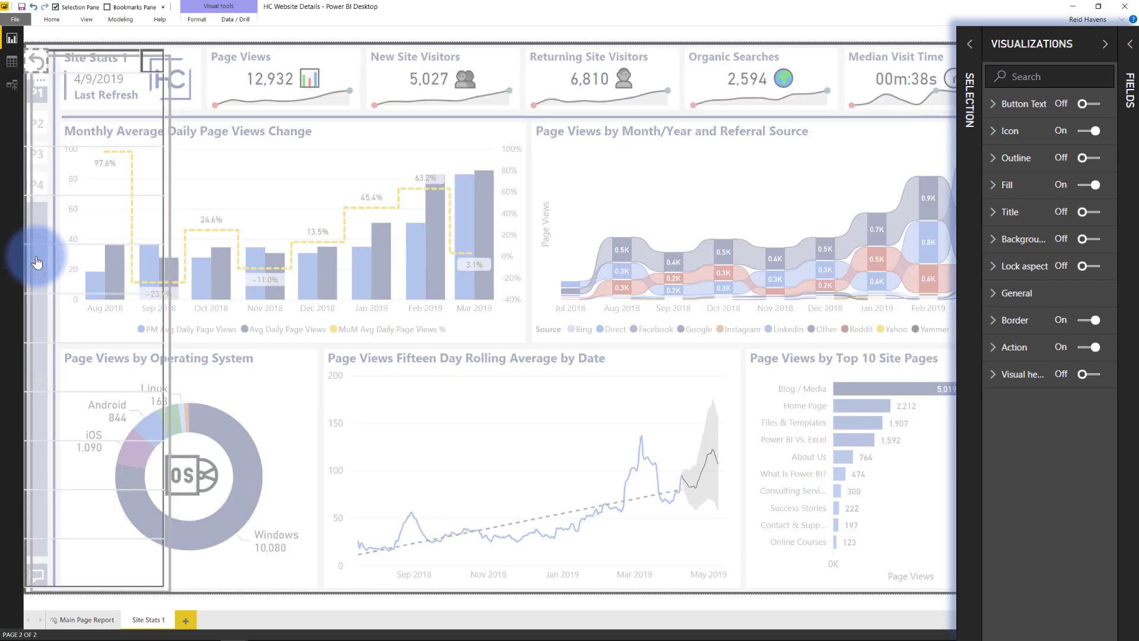
click(97, 34)
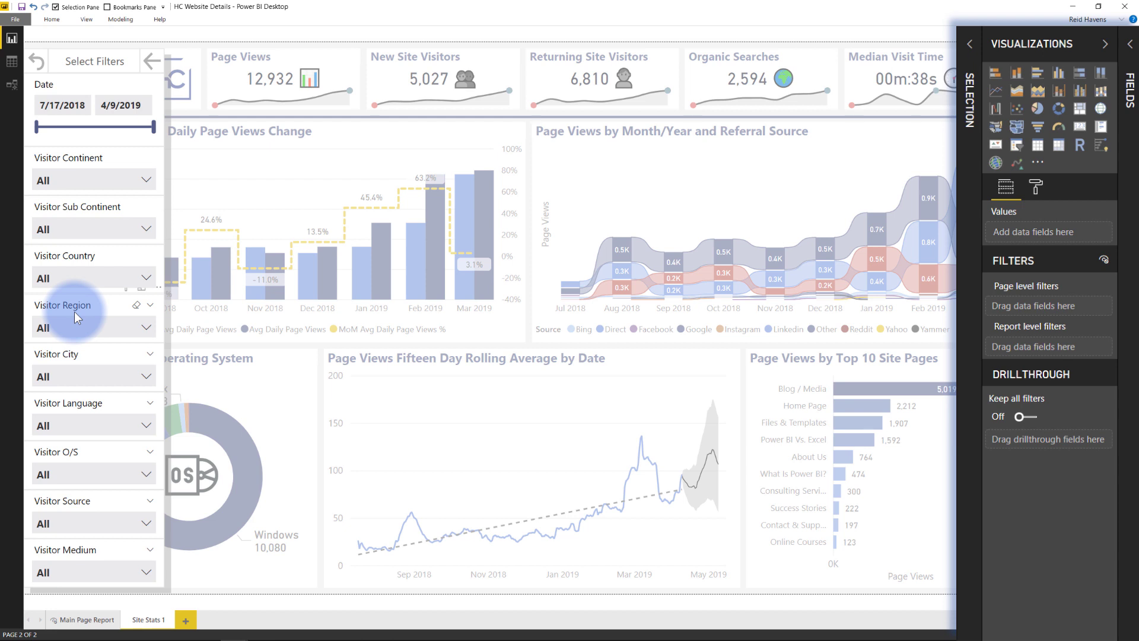
click(55, 7)
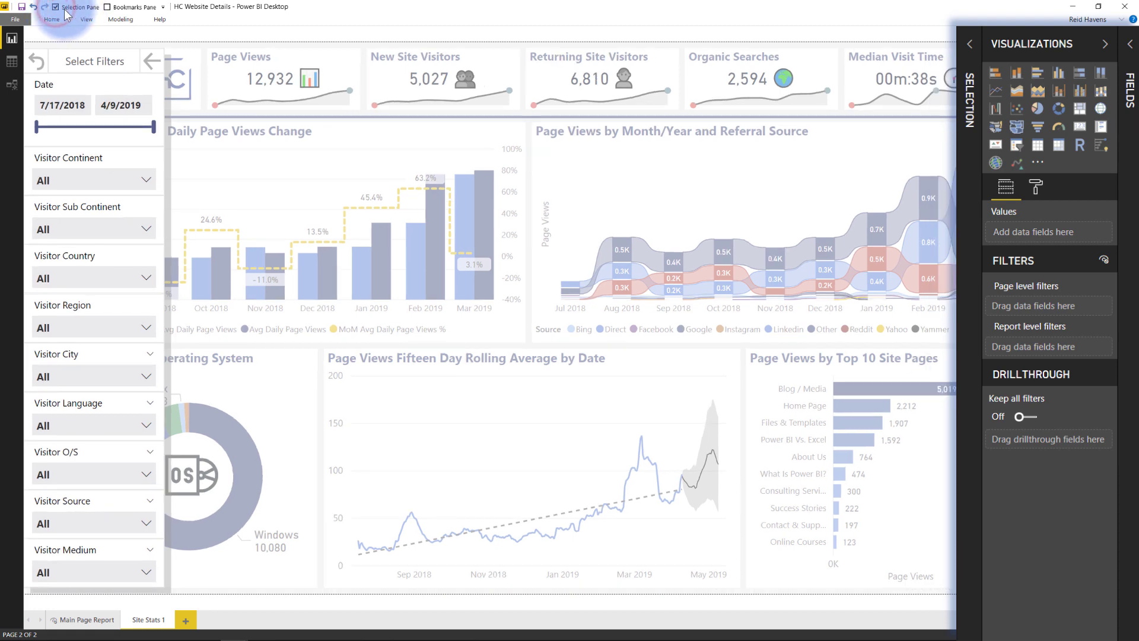
- Open the Selection pane and select the Clear Slicers Window and Slicer Window Info layers
click(83, 19)
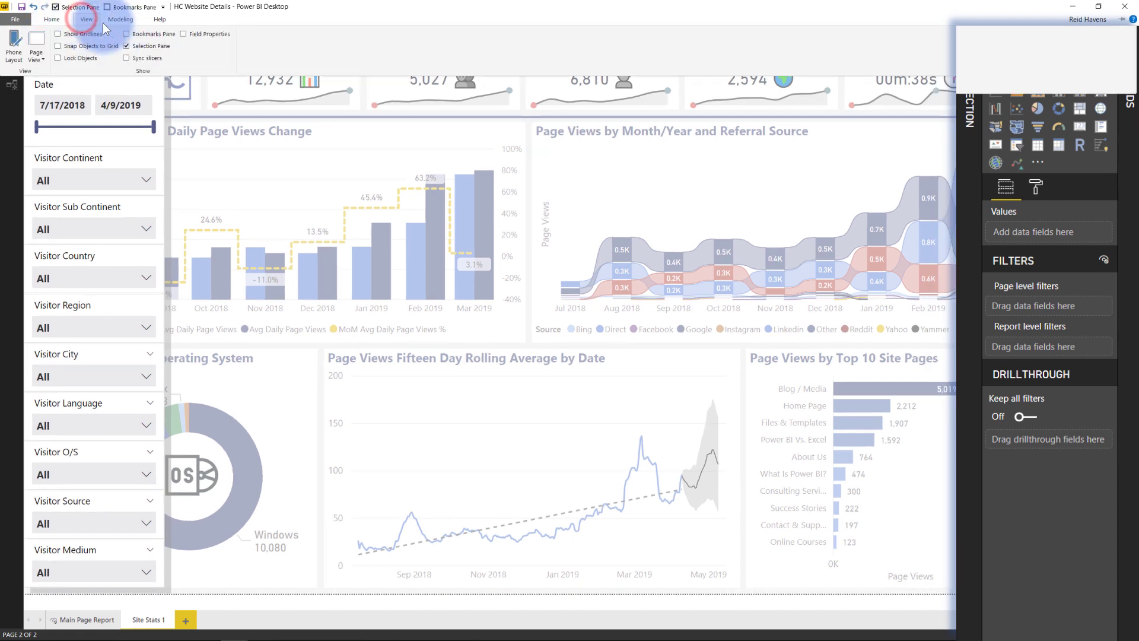
click(970, 117)
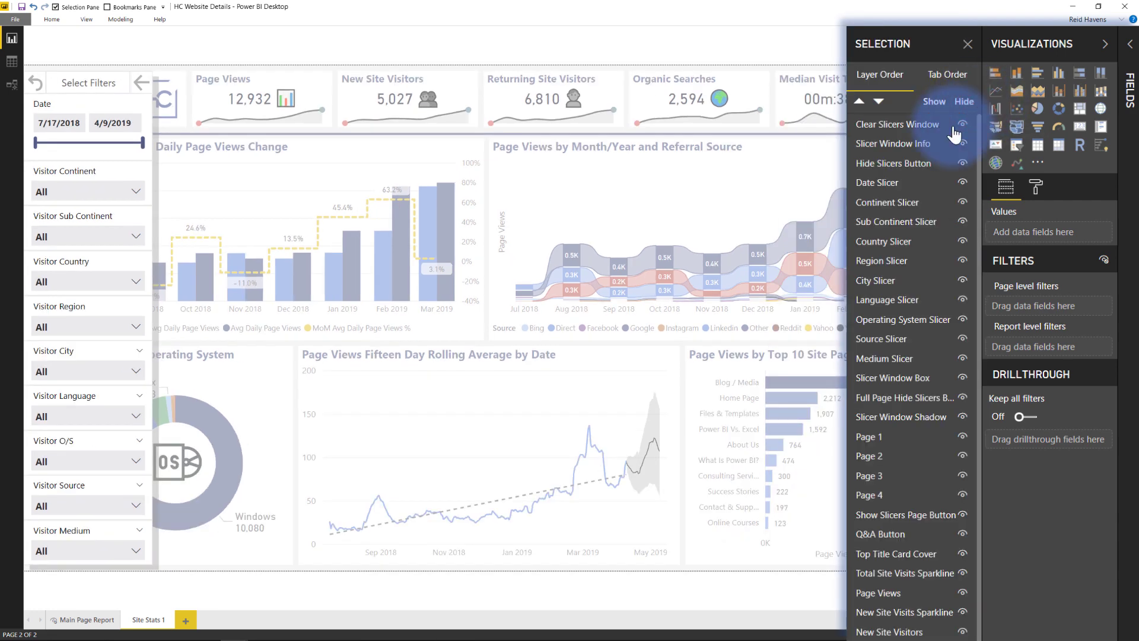
click(35, 83)
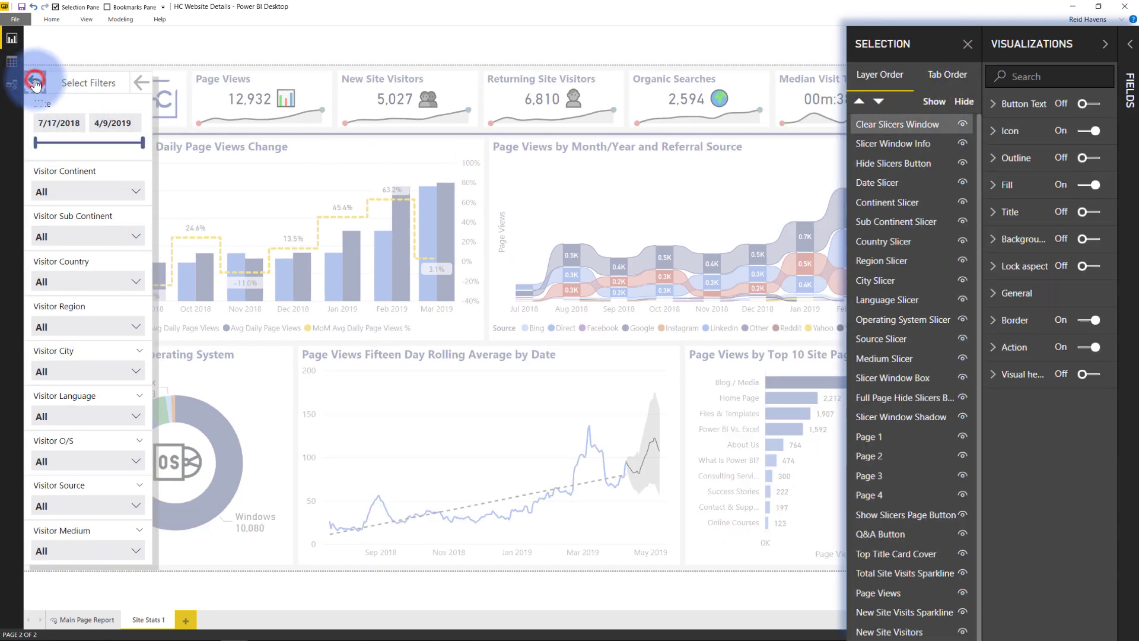
click(906, 132)
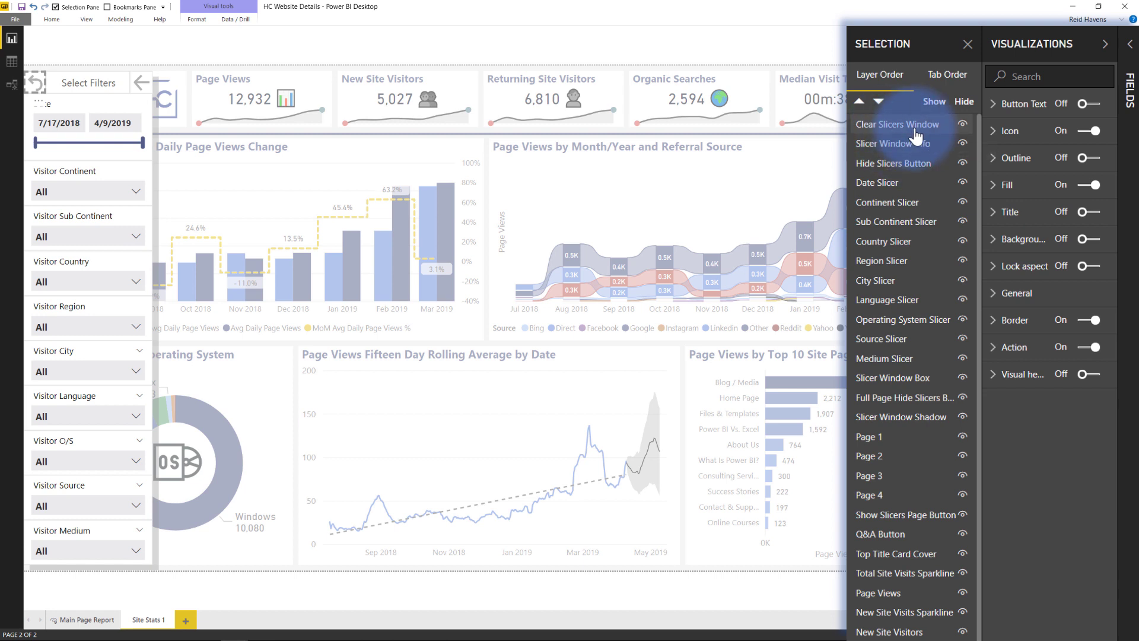
click(895, 142)
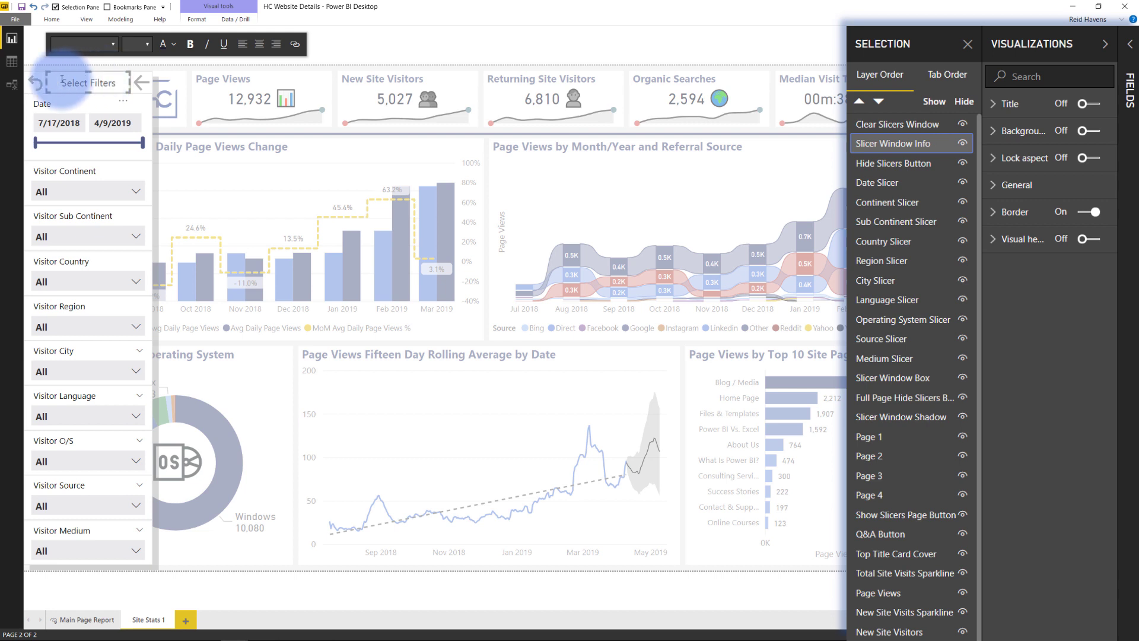
- Select each layer in turn from Hide Slicers Button and Date Slicer down to Medium Slicer
click(895, 163)
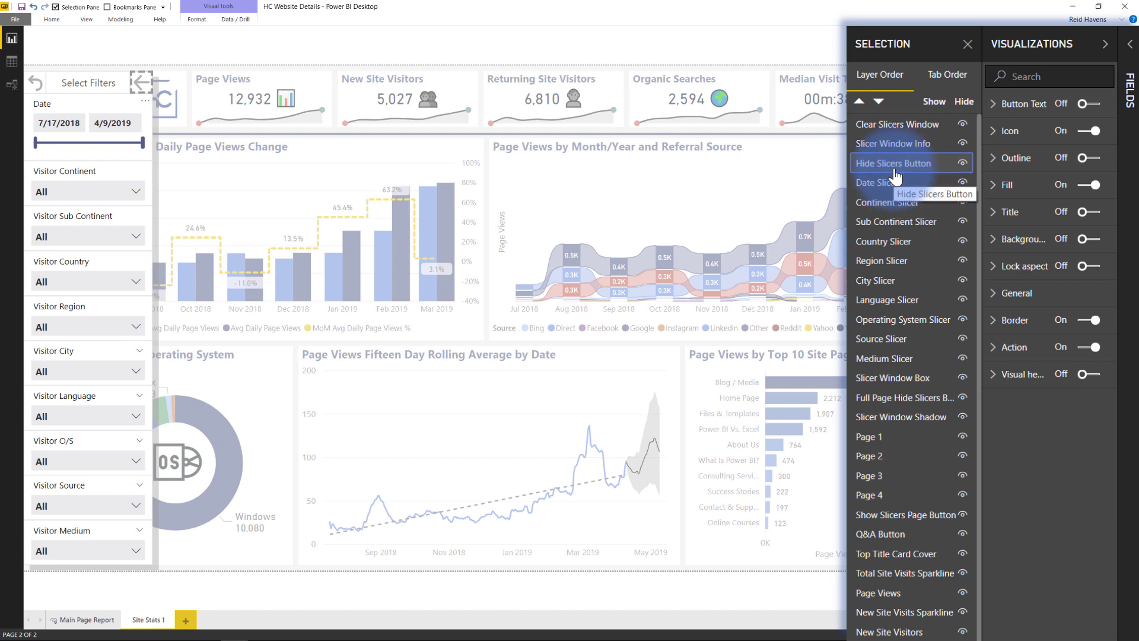
click(899, 183)
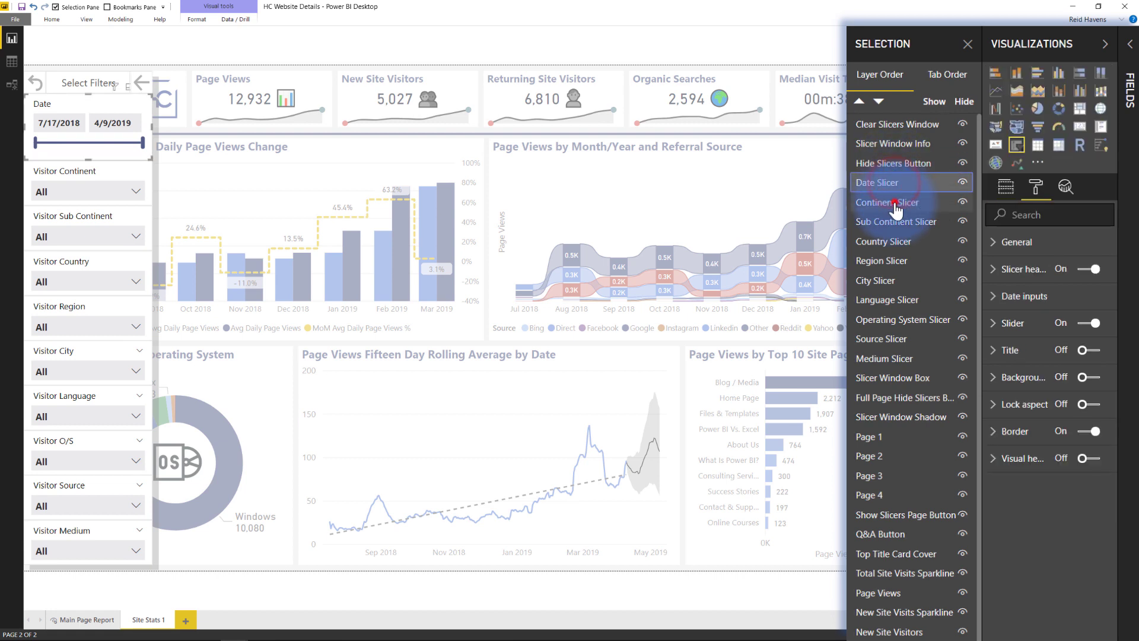
click(894, 201)
click(890, 223)
click(885, 241)
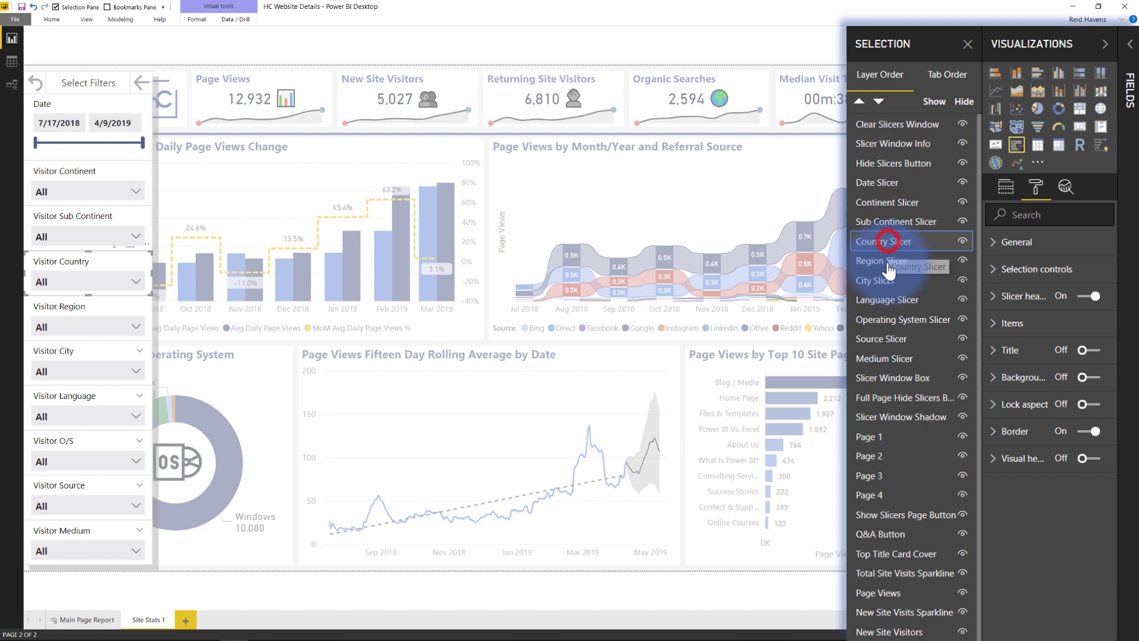
click(886, 264)
click(884, 280)
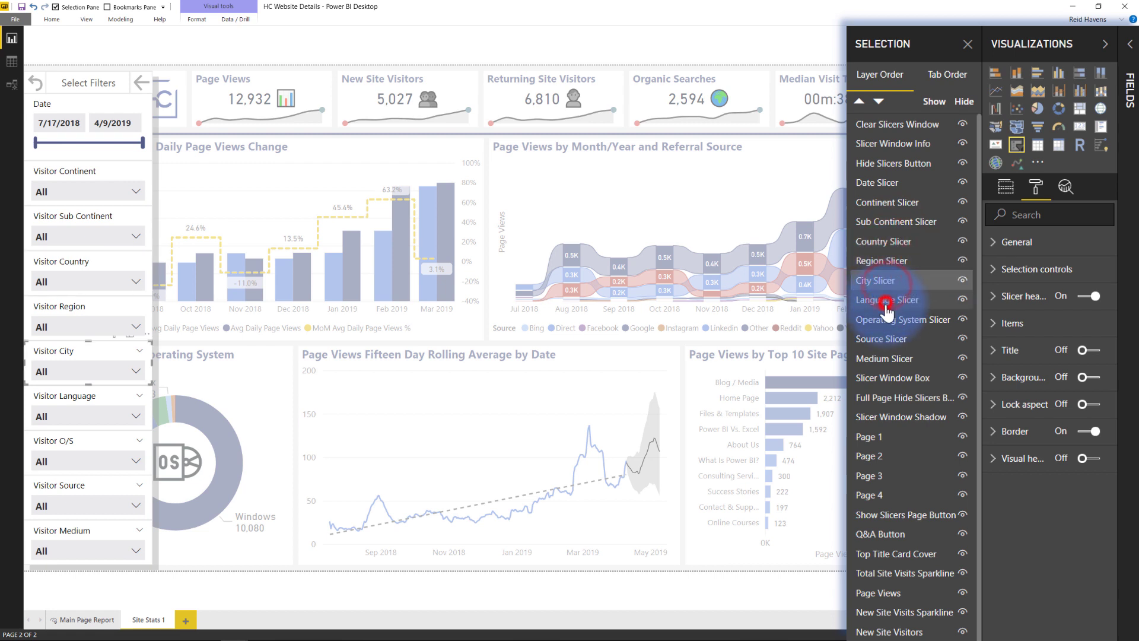
click(887, 299)
click(888, 321)
click(881, 338)
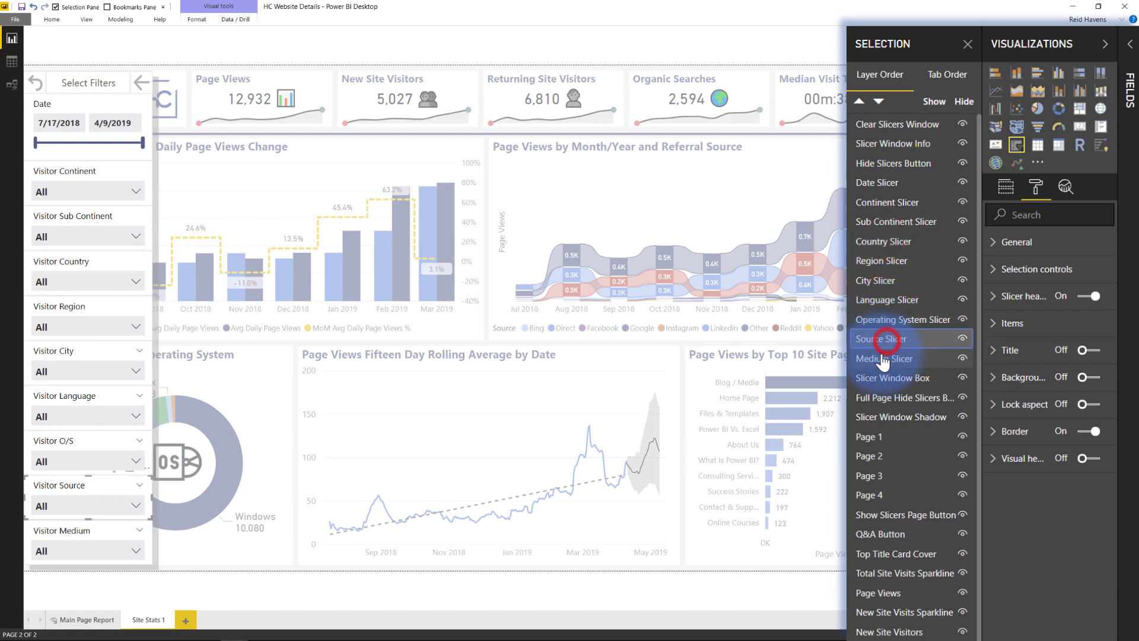
click(882, 361)
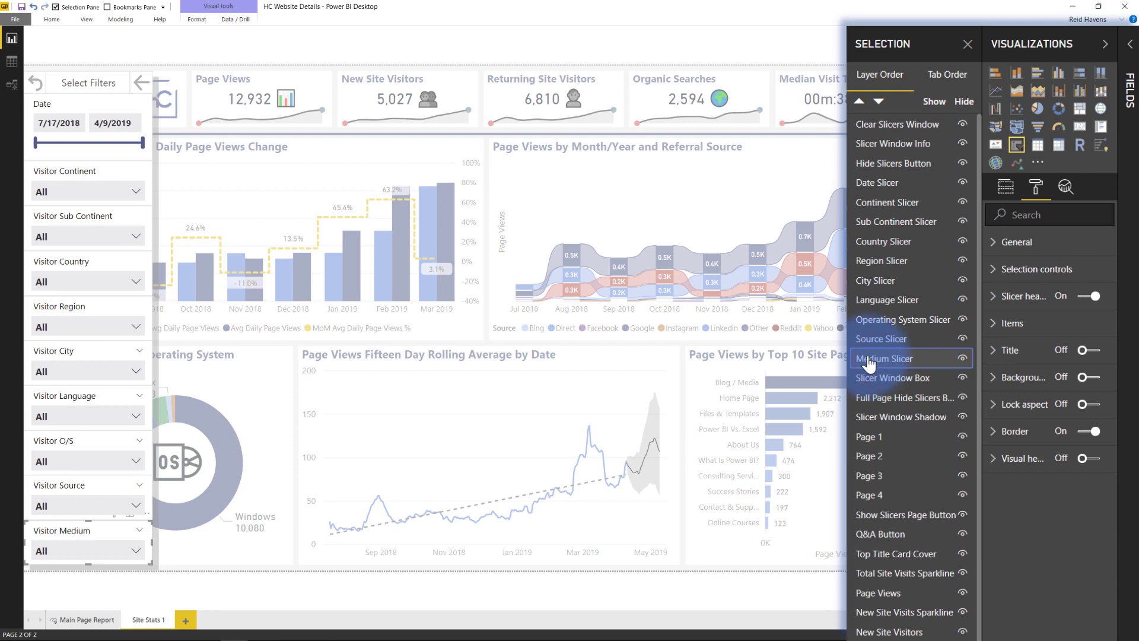
click(911, 381)
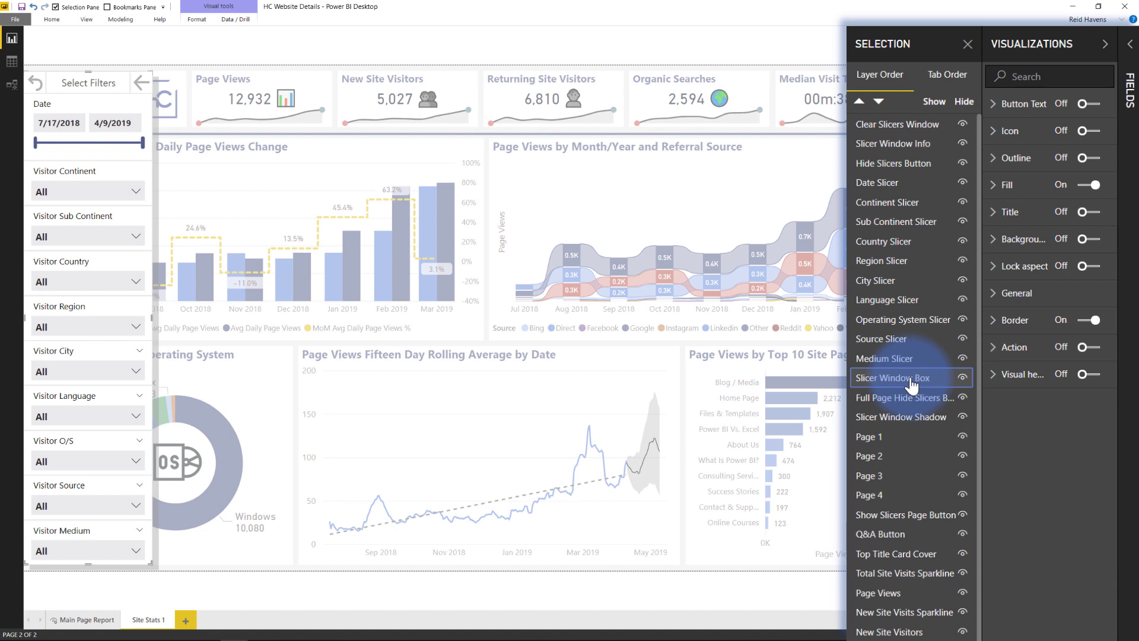
click(210, 33)
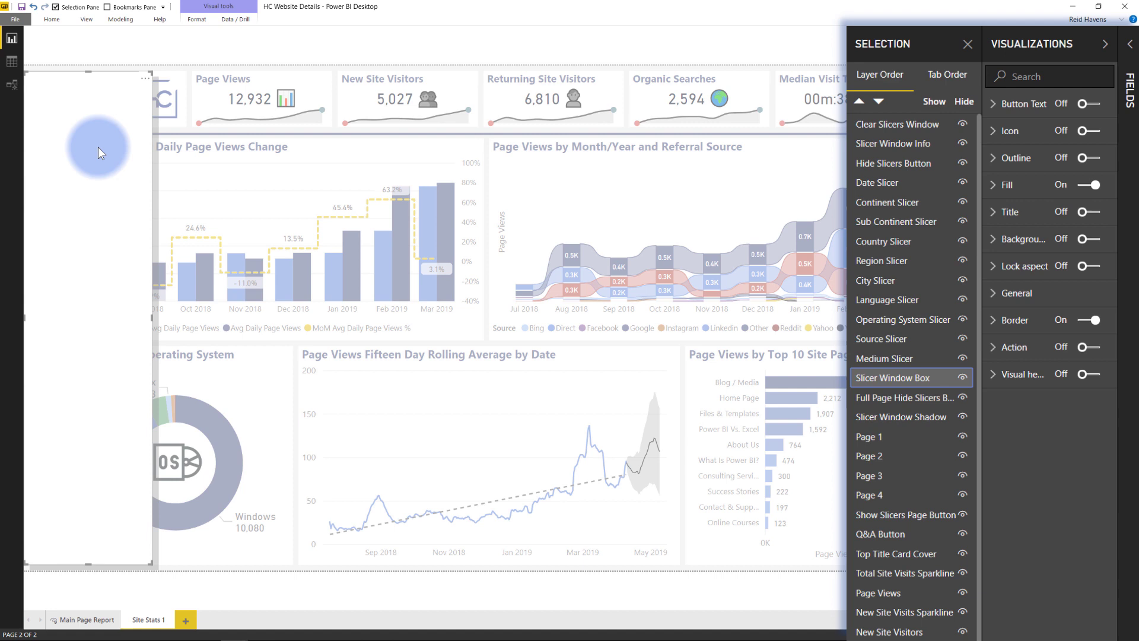
click(196, 19)
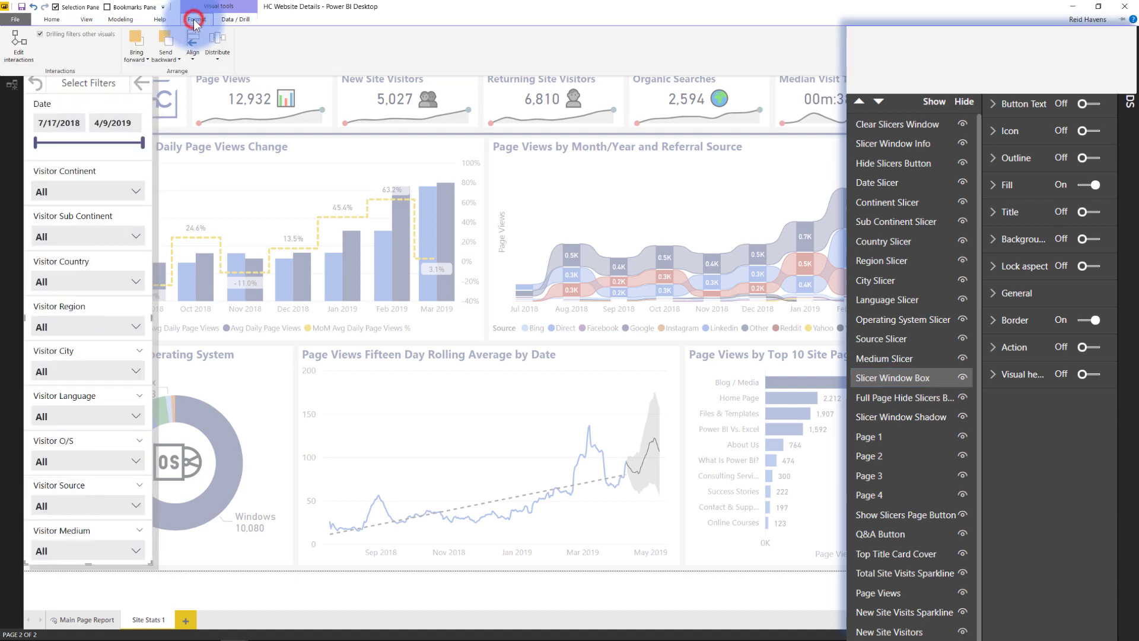
click(87, 19)
click(295, 53)
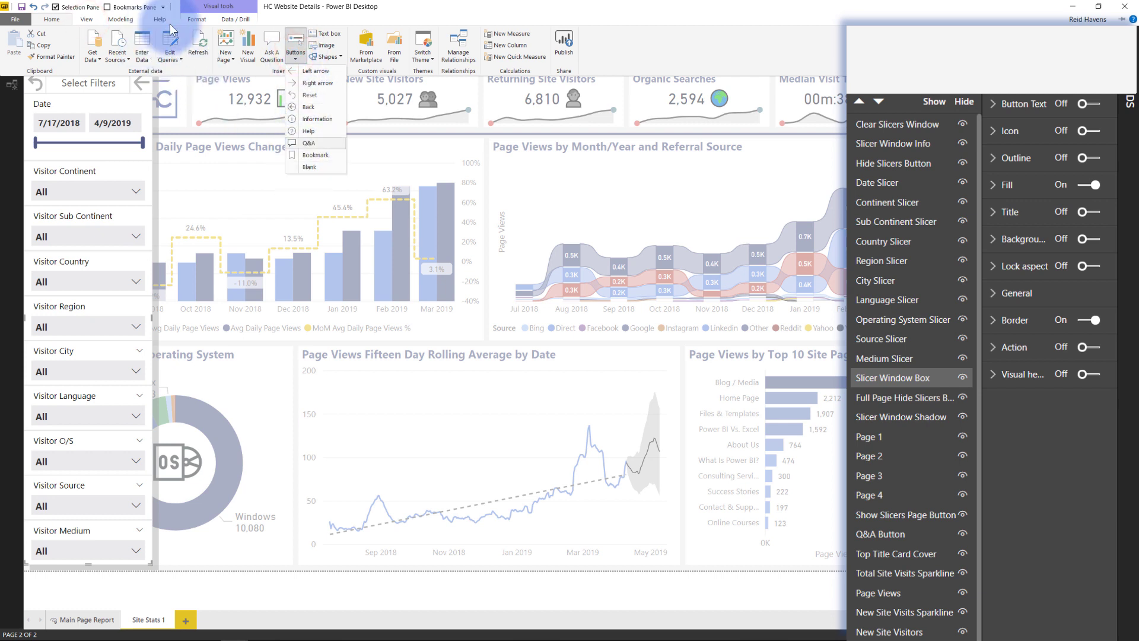
key(ctrl+F1)
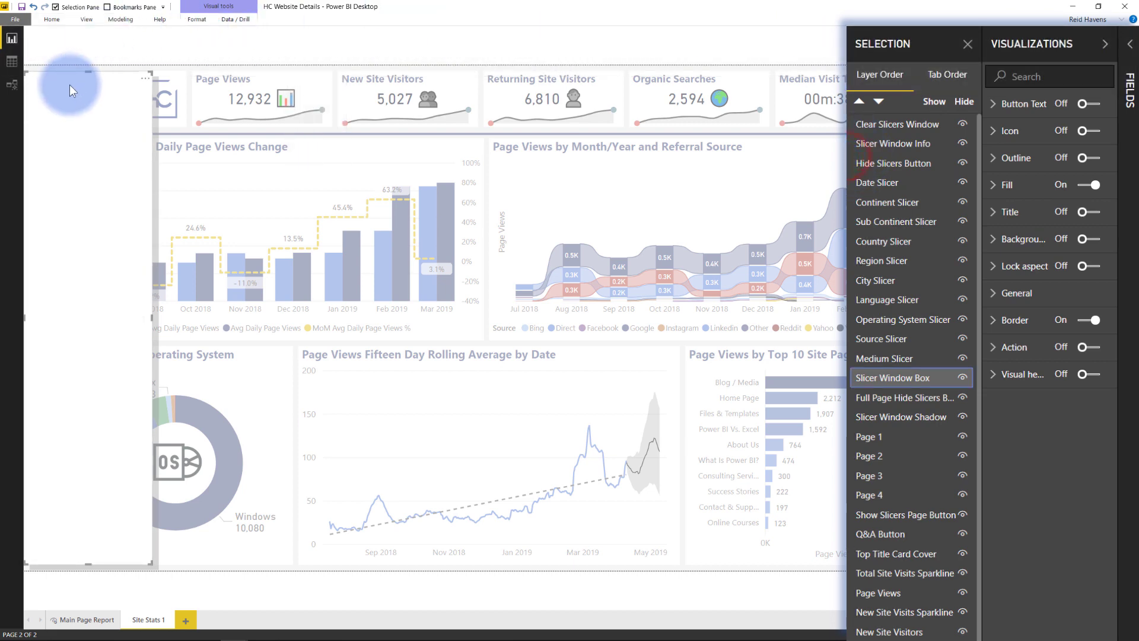
click(125, 43)
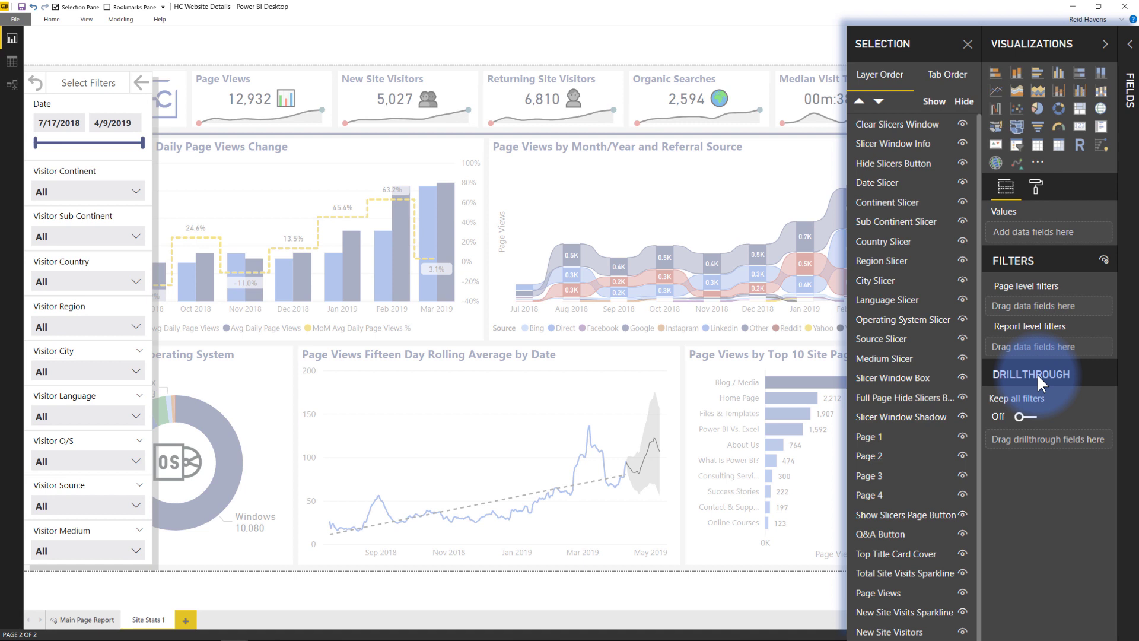
- Select the Full Page Hide Slicers Button layer and review its background and action settings
click(904, 378)
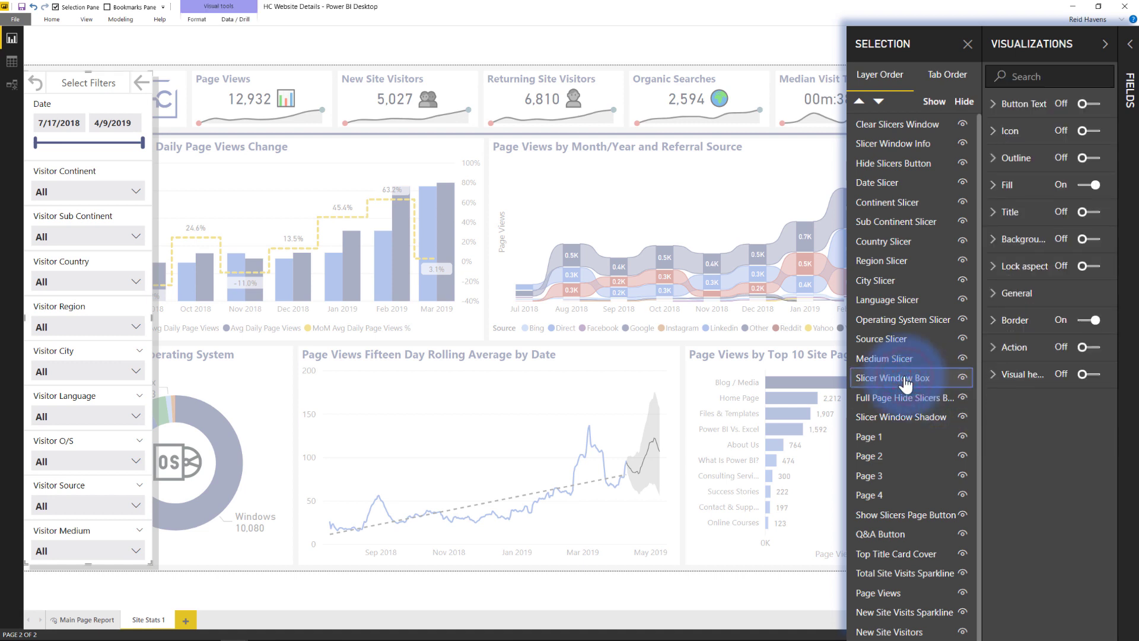
click(903, 399)
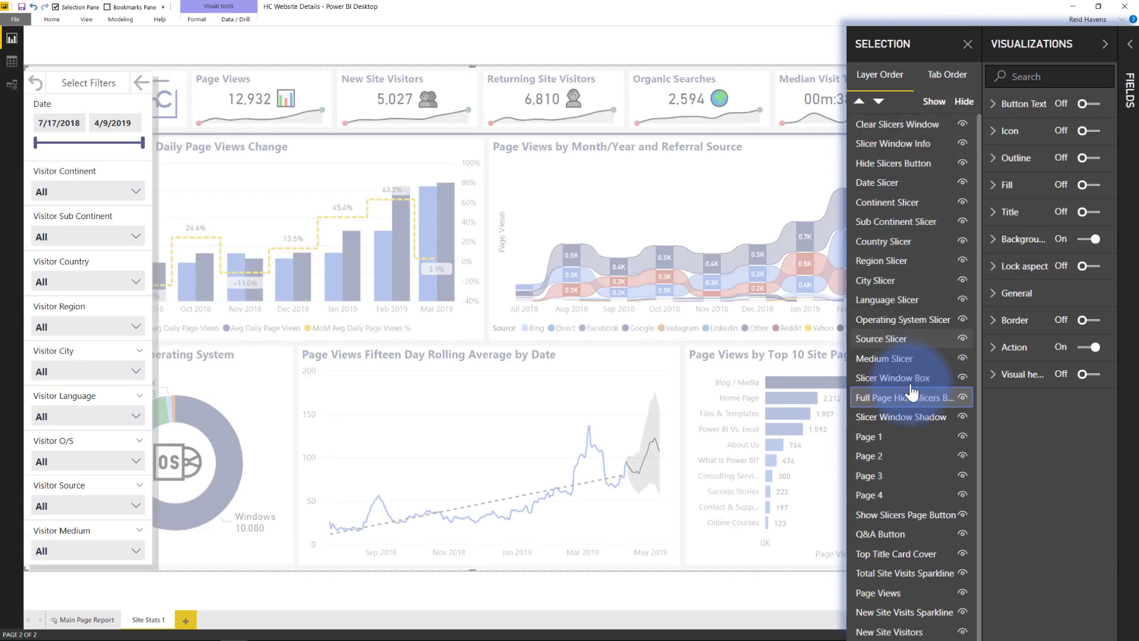
click(419, 81)
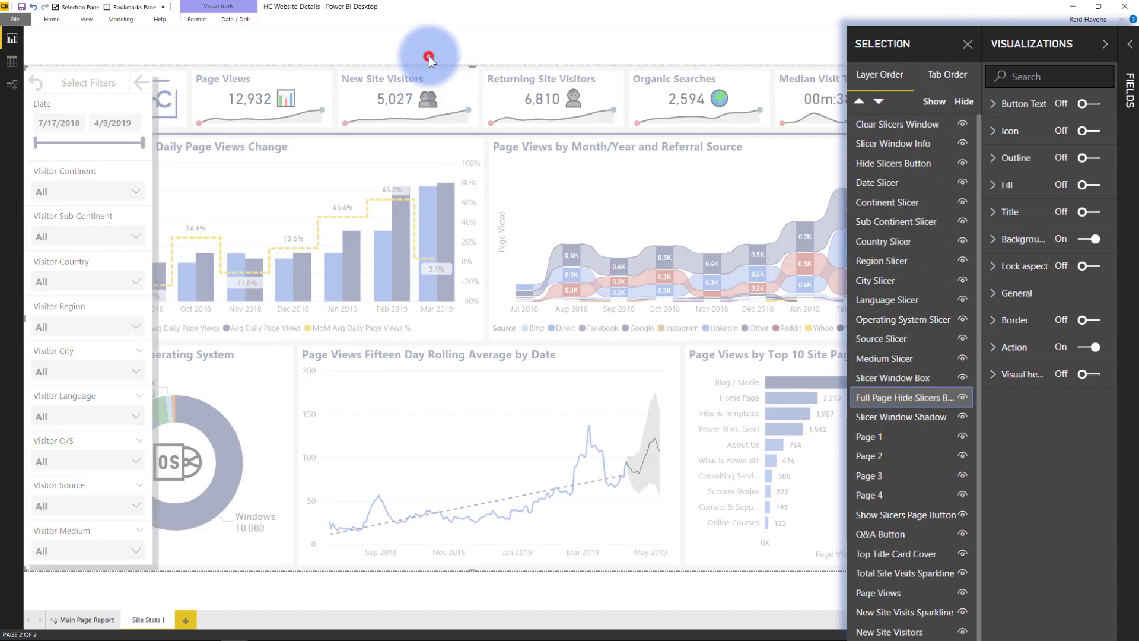
click(428, 56)
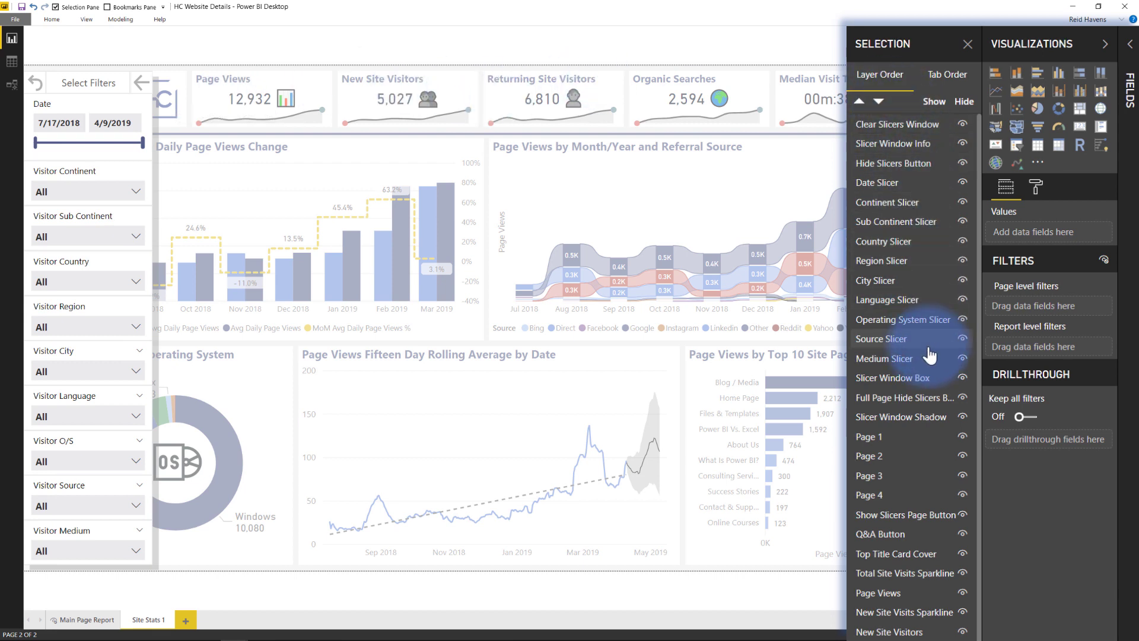
click(893, 398)
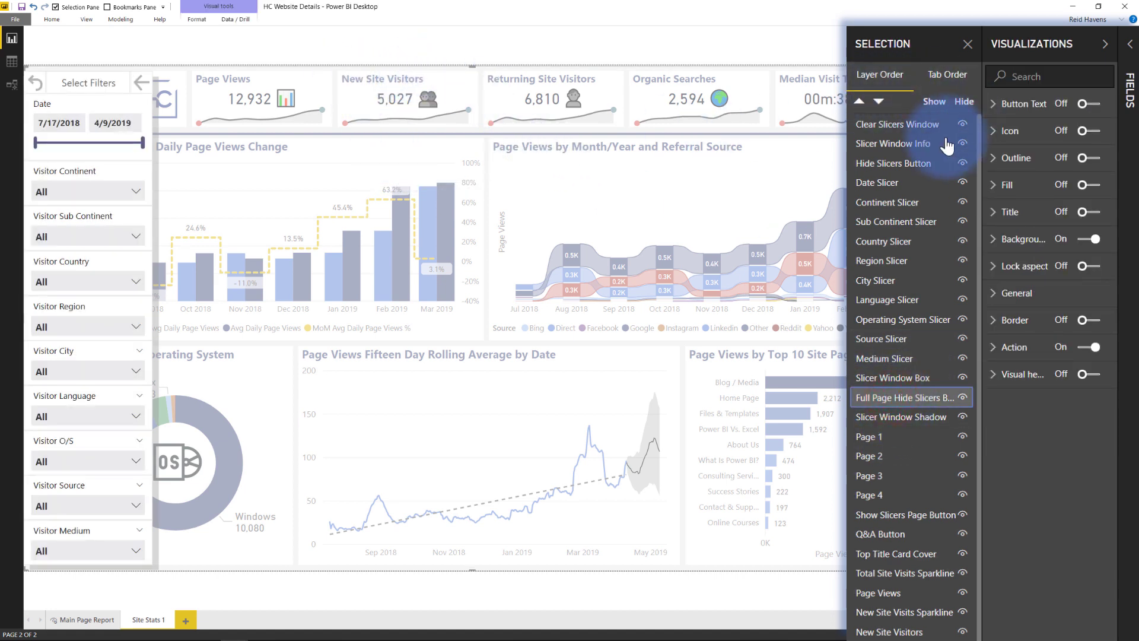
click(1020, 239)
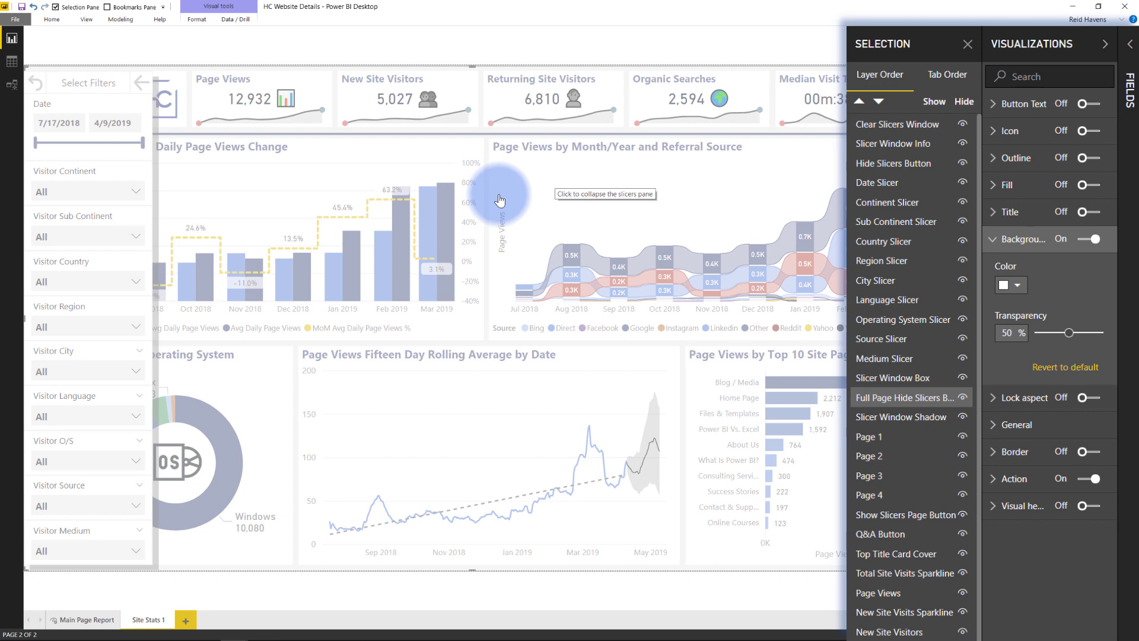
click(1002, 239)
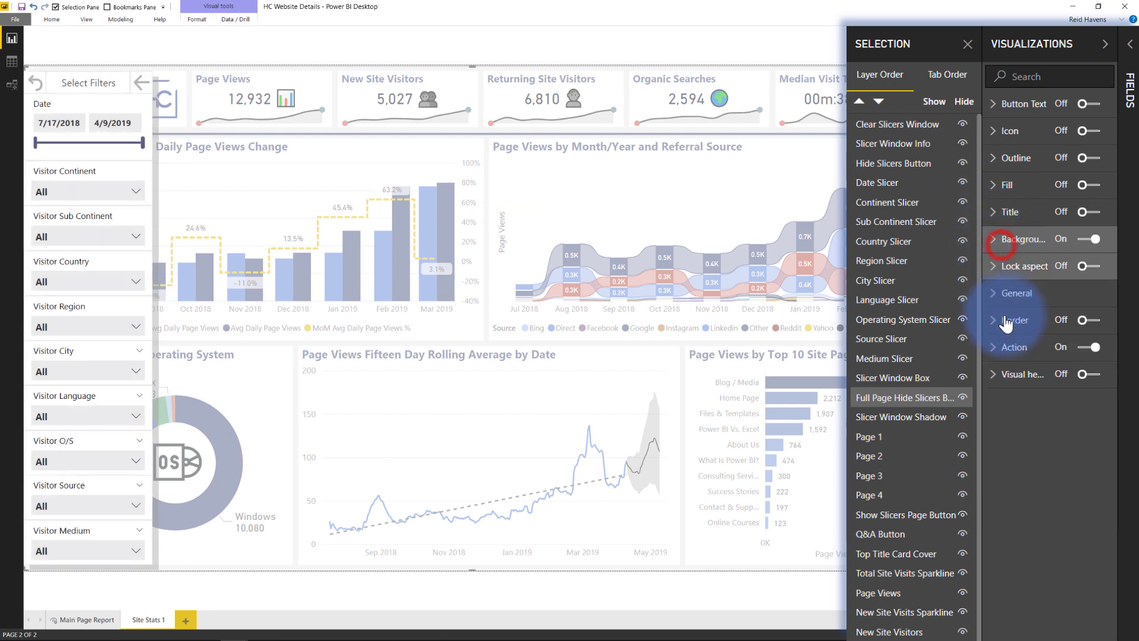
click(1000, 350)
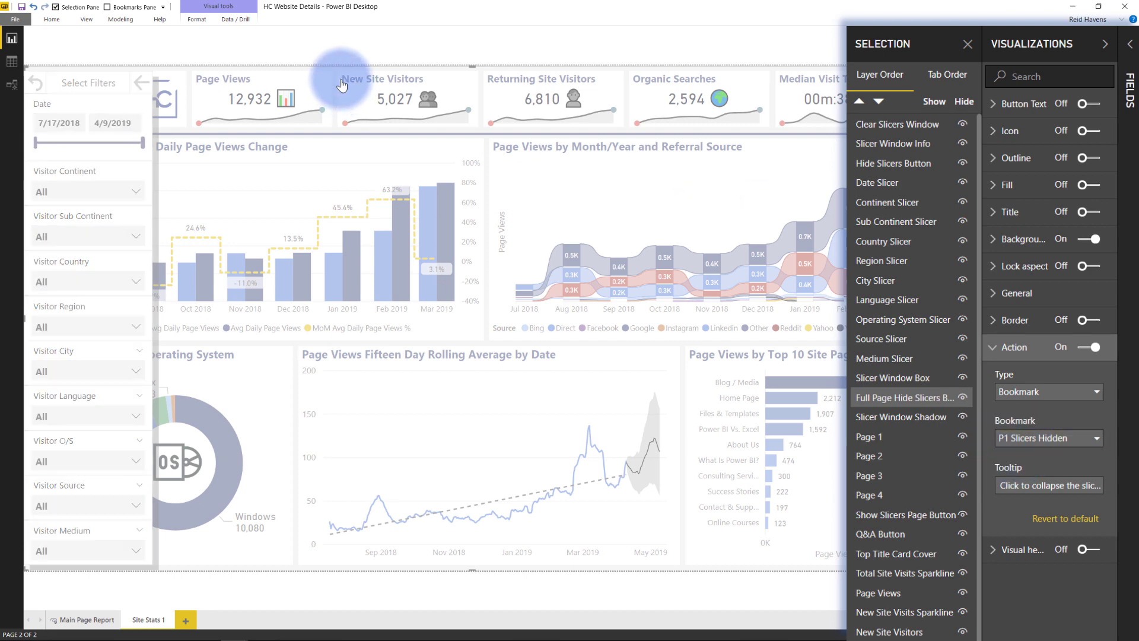
- Collapse the slicer pane back to the report and reopen it, testing the toggle twice
ctrl+click(410, 124)
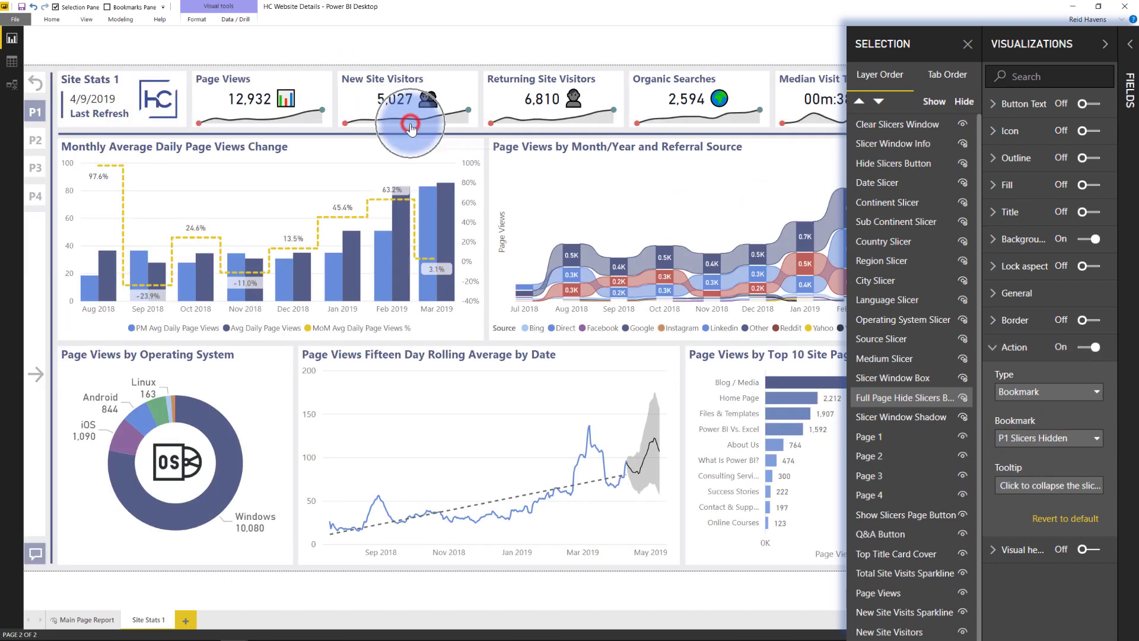
ctrl+click(42, 236)
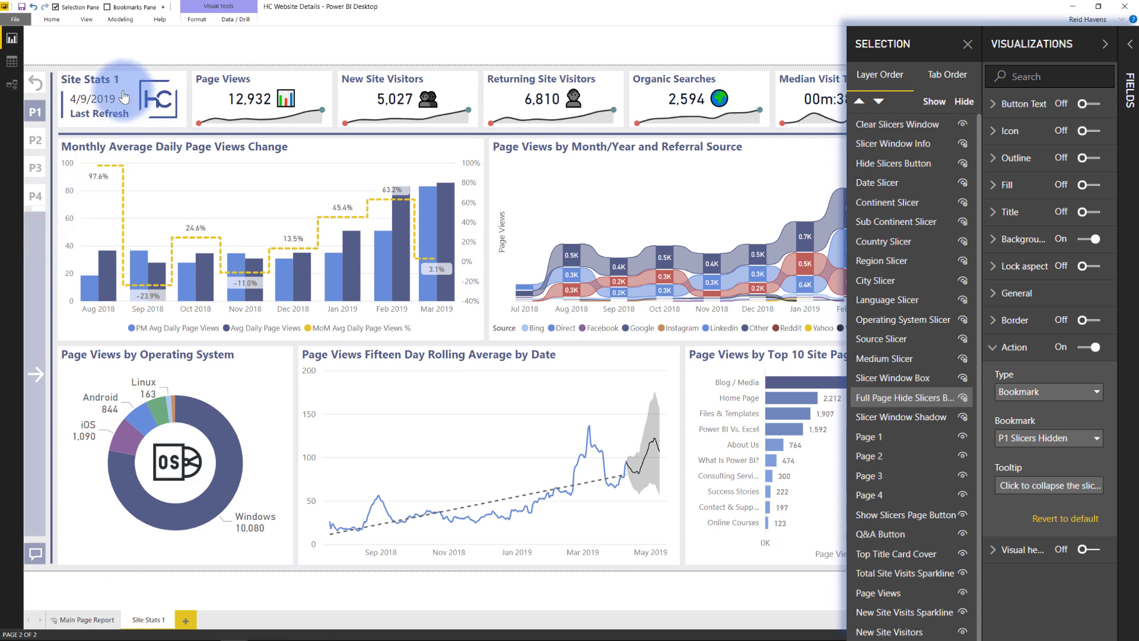
click(130, 45)
click(140, 88)
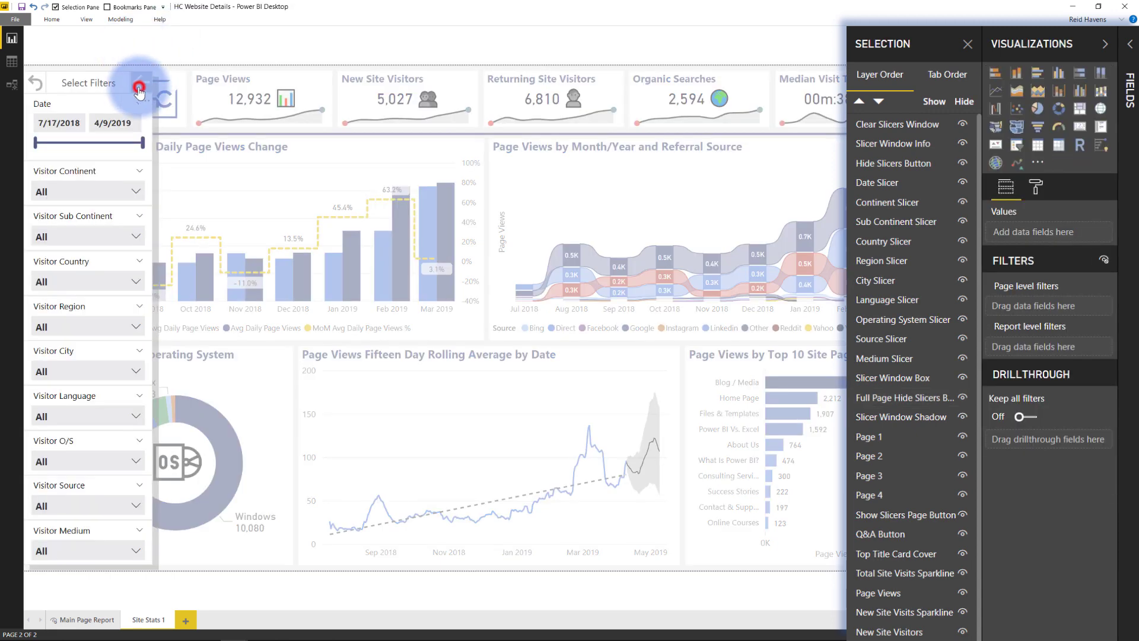
click(212, 43)
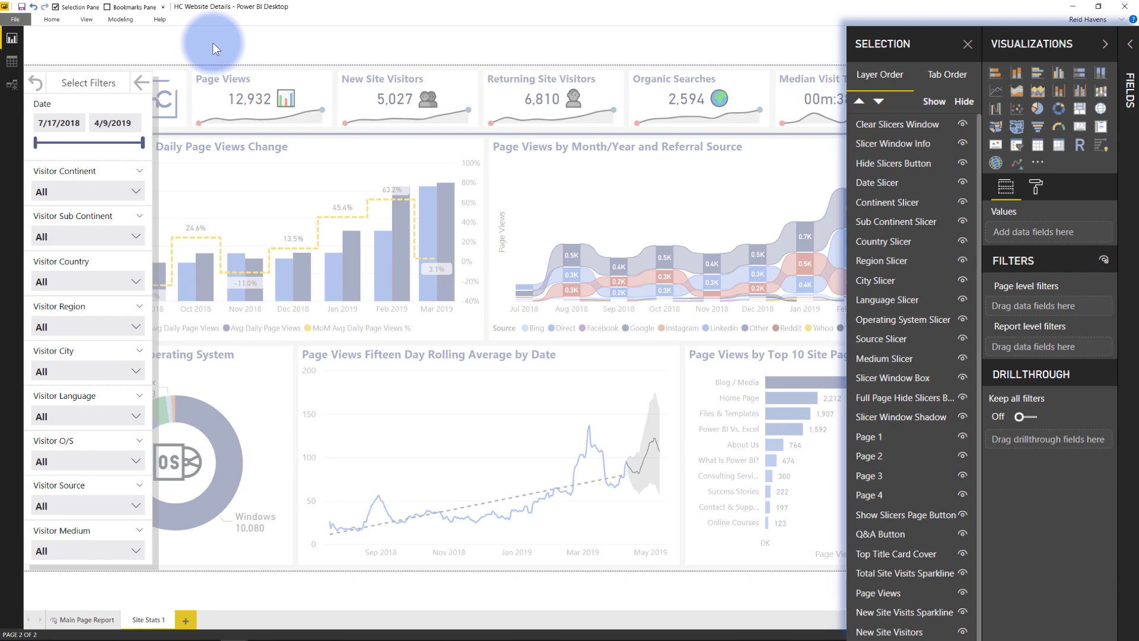
- Show the Bookmarks pane and multi-select the layers from Slicer Window Info to Slicer Window Shadow
click(87, 19)
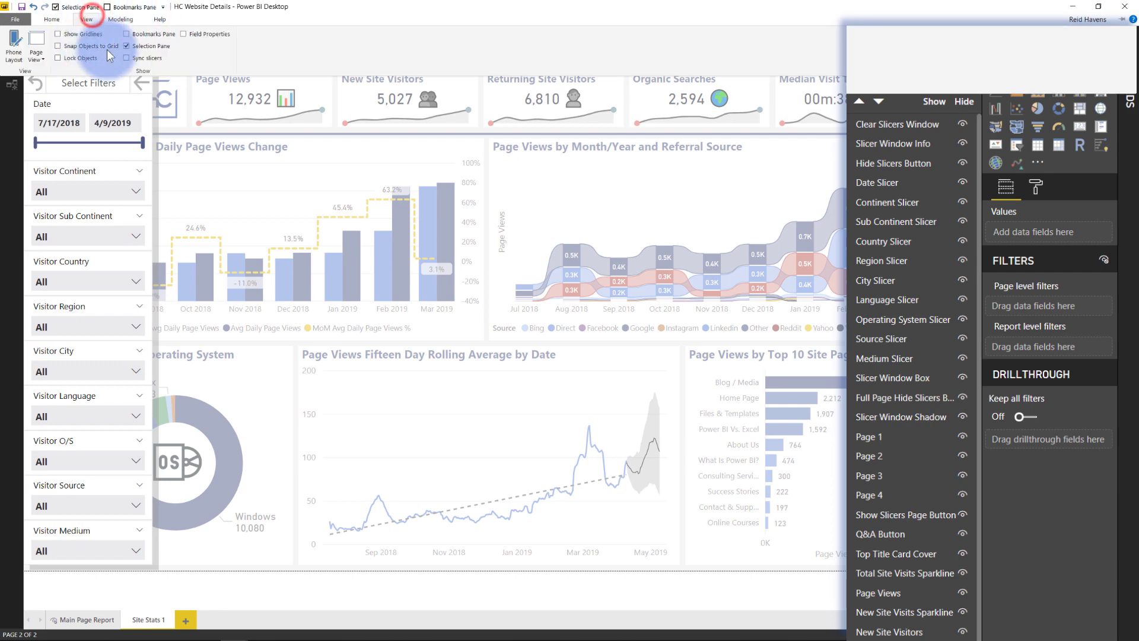
click(128, 34)
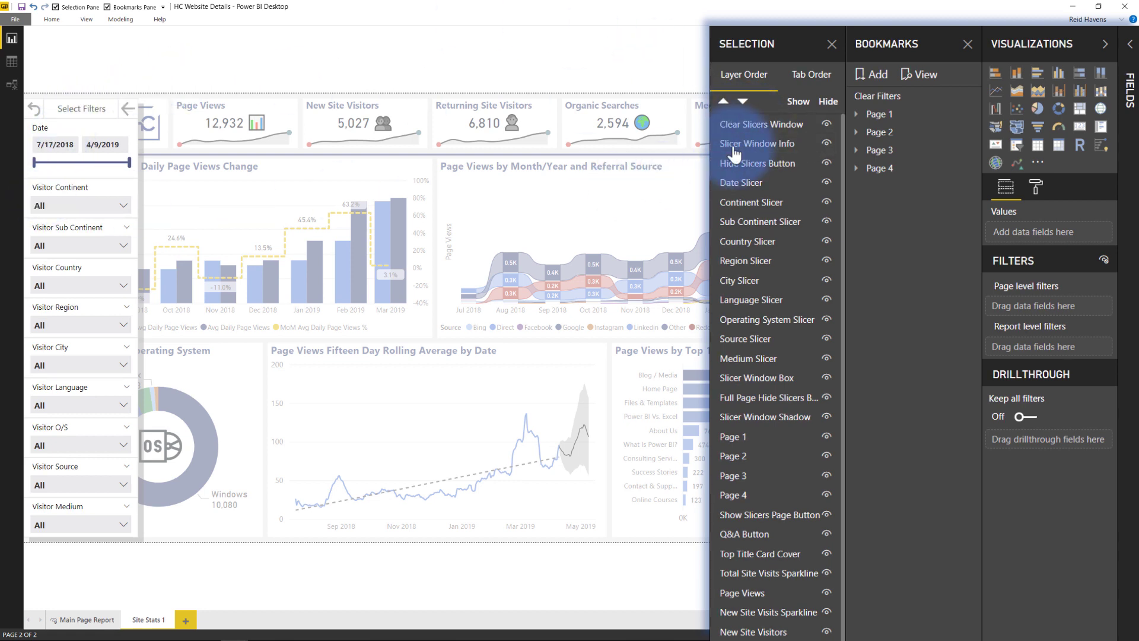
click(746, 117)
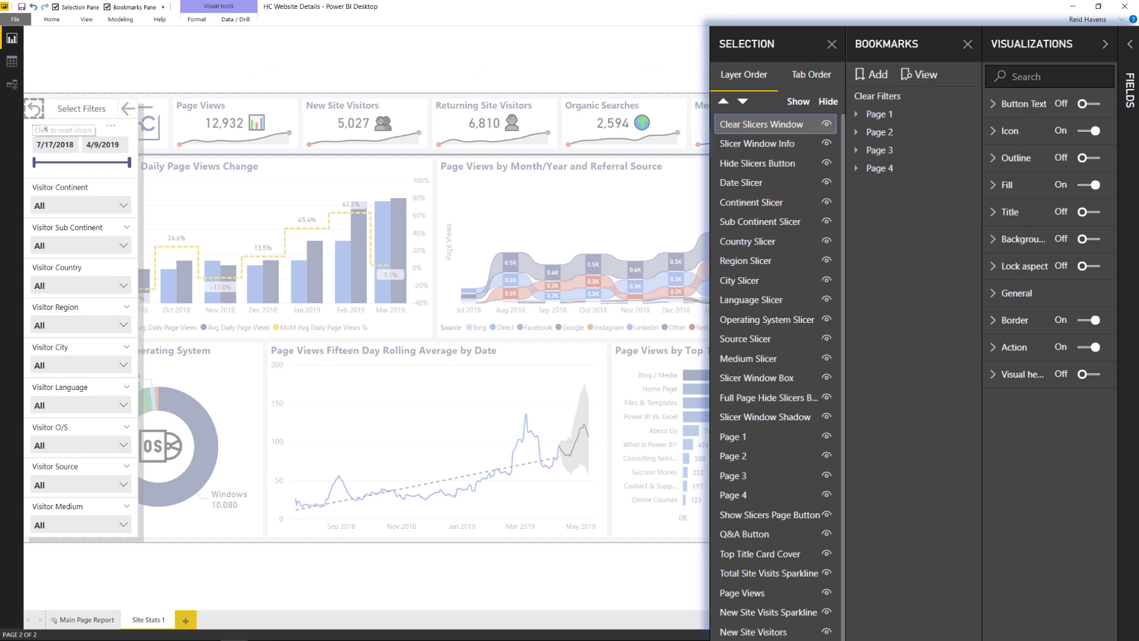
click(728, 144)
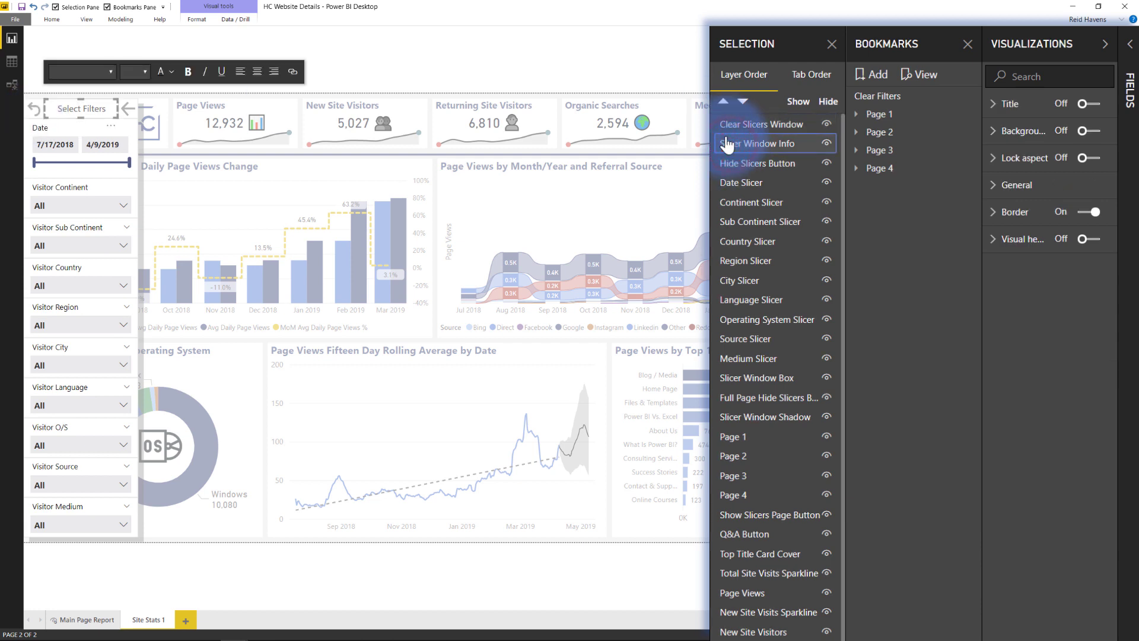
ctrl+click(767, 168)
shift+click(761, 202)
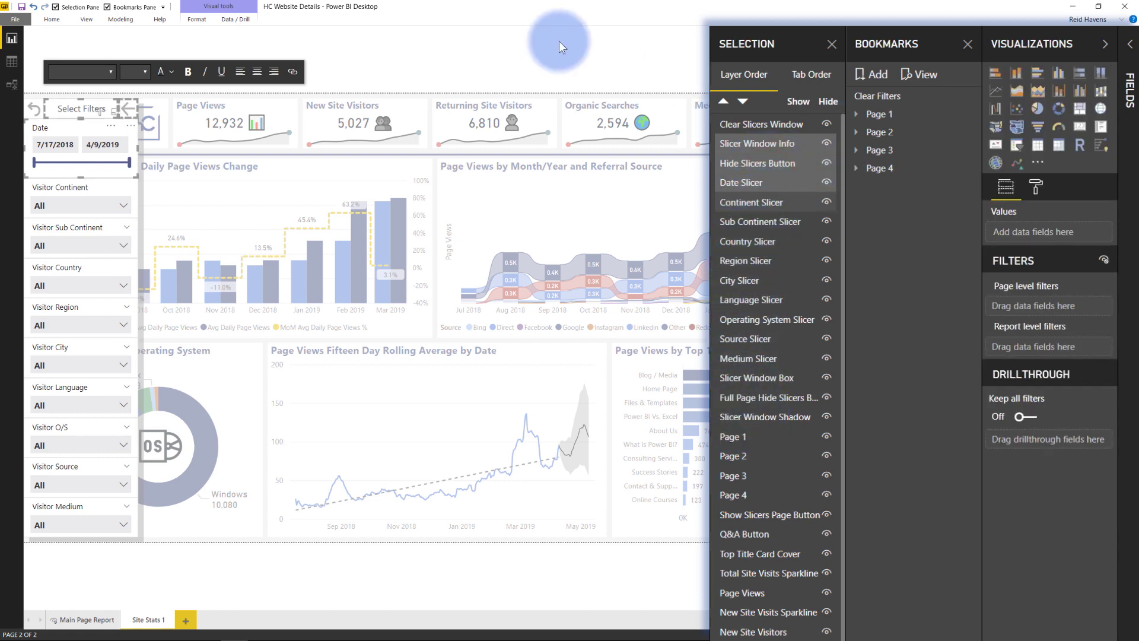
shift+click(747, 415)
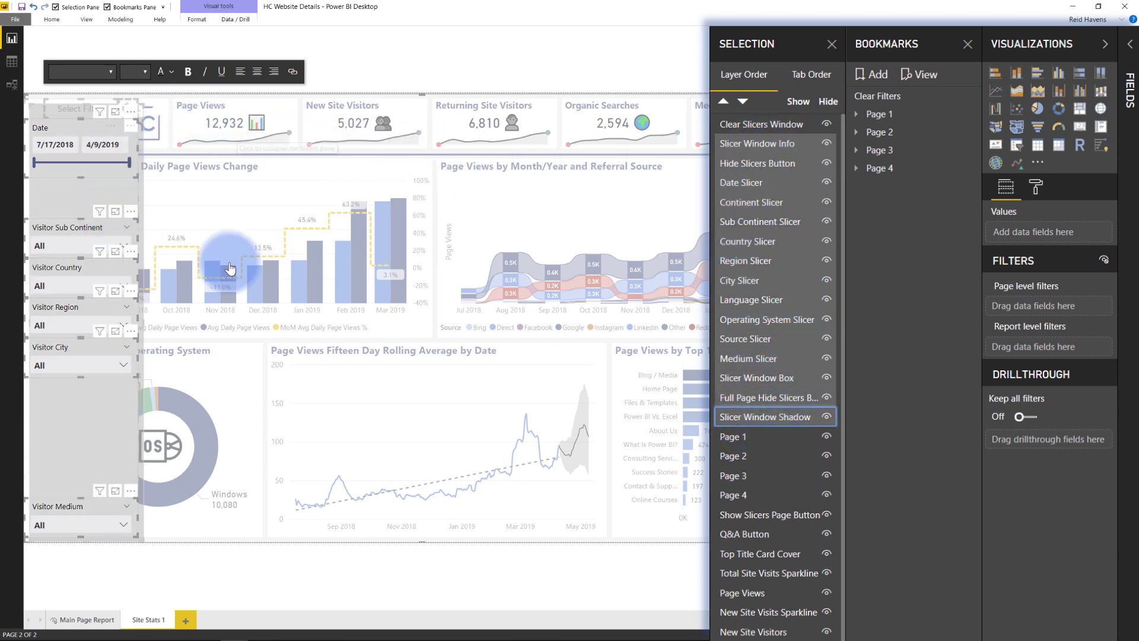
- Add a bookmark named 'Slicers Showing' with Data unticked, applied to selected visuals only
click(865, 82)
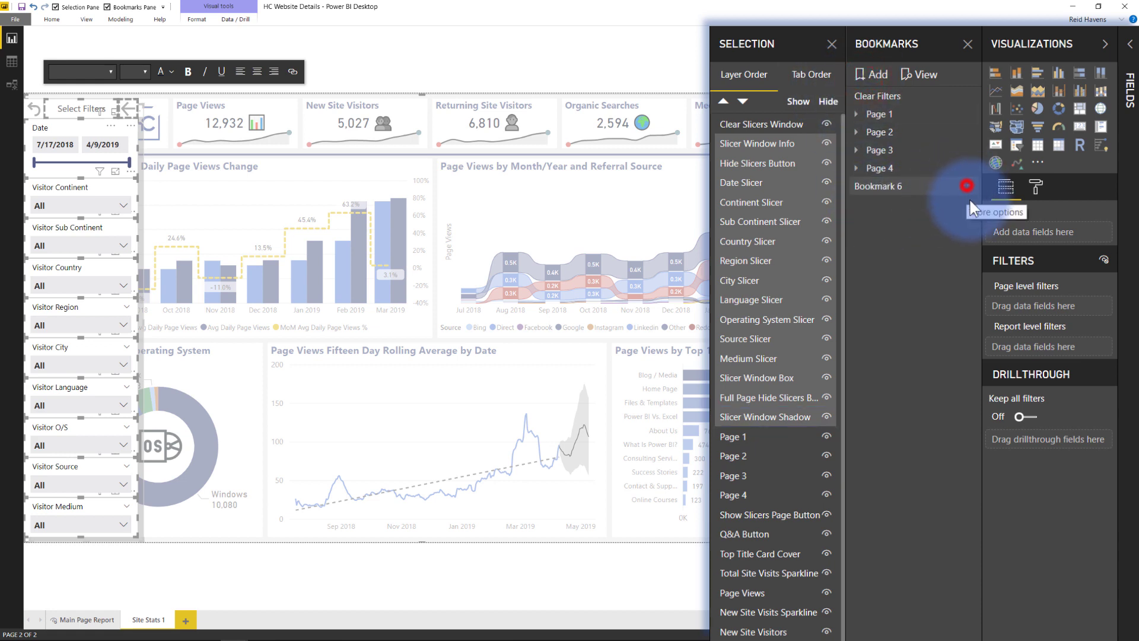
click(968, 190)
click(994, 211)
text(Slicers)
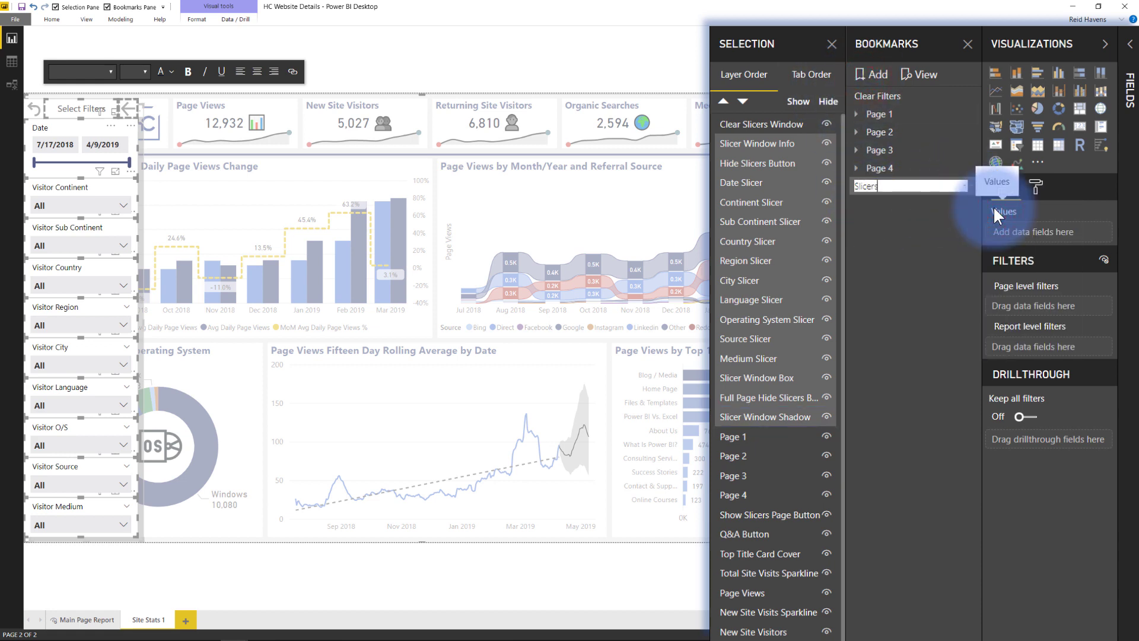
text( Showing)
key(Return)
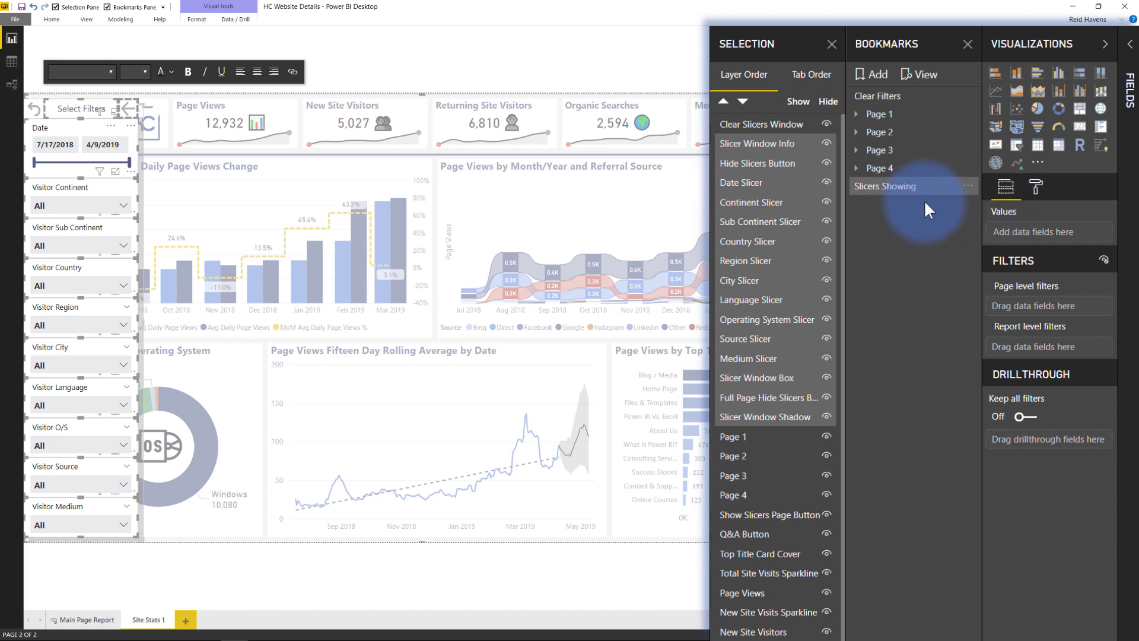
click(969, 193)
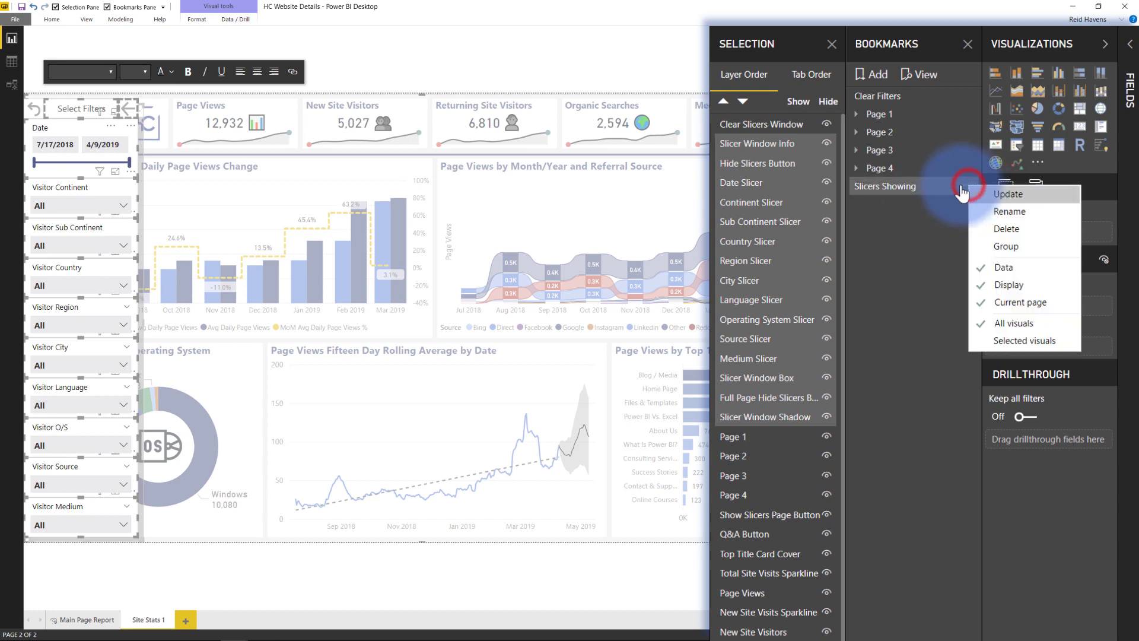
click(987, 268)
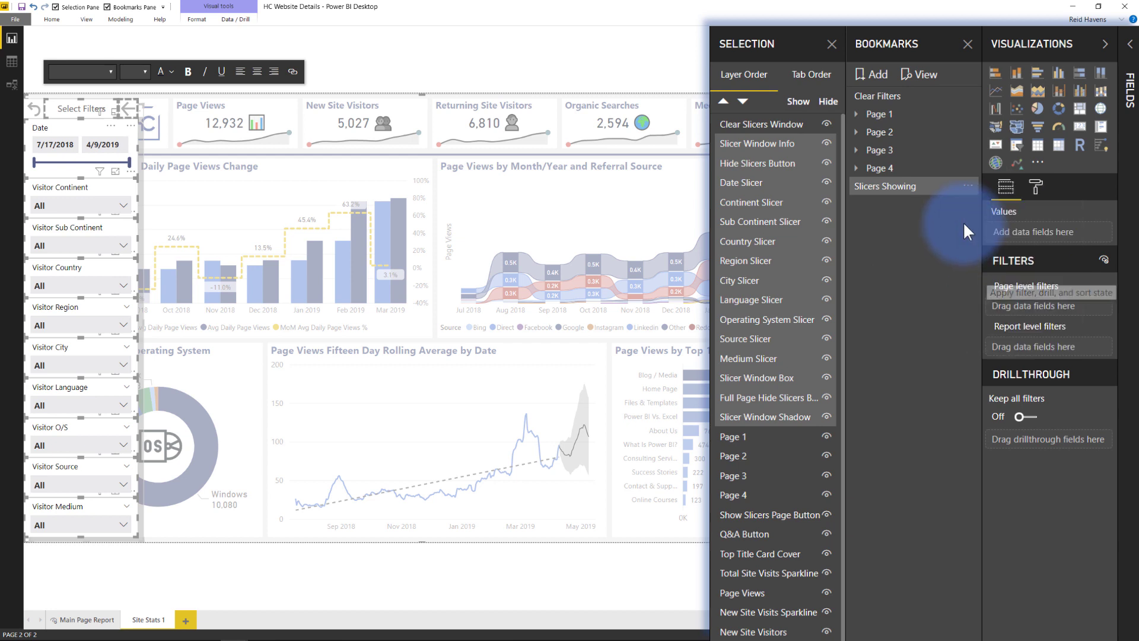
click(966, 187)
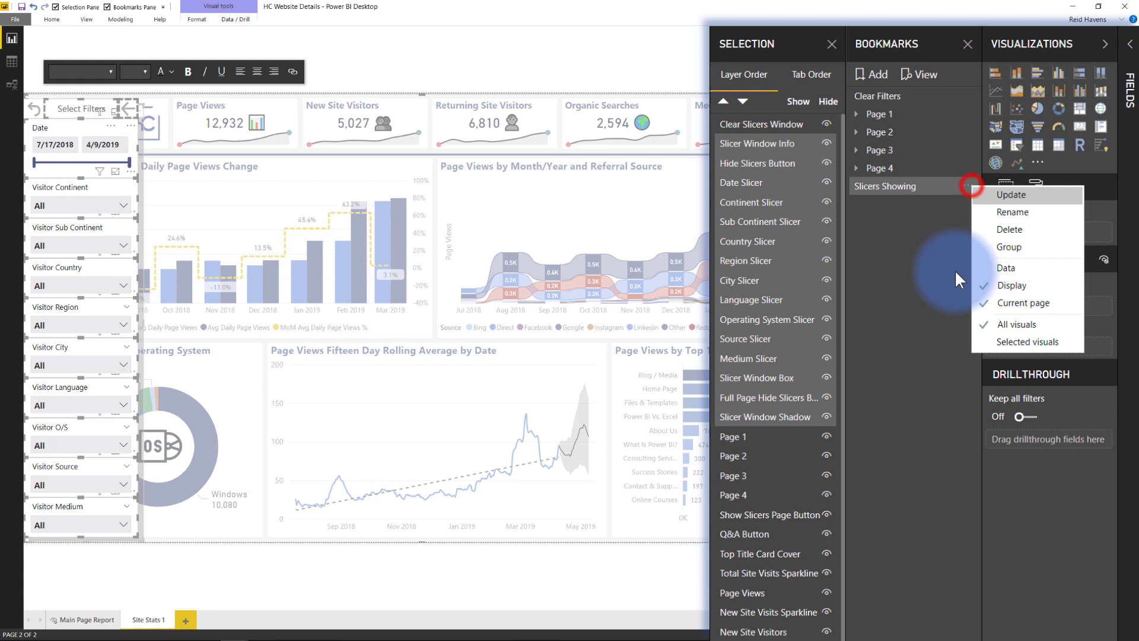
click(1016, 342)
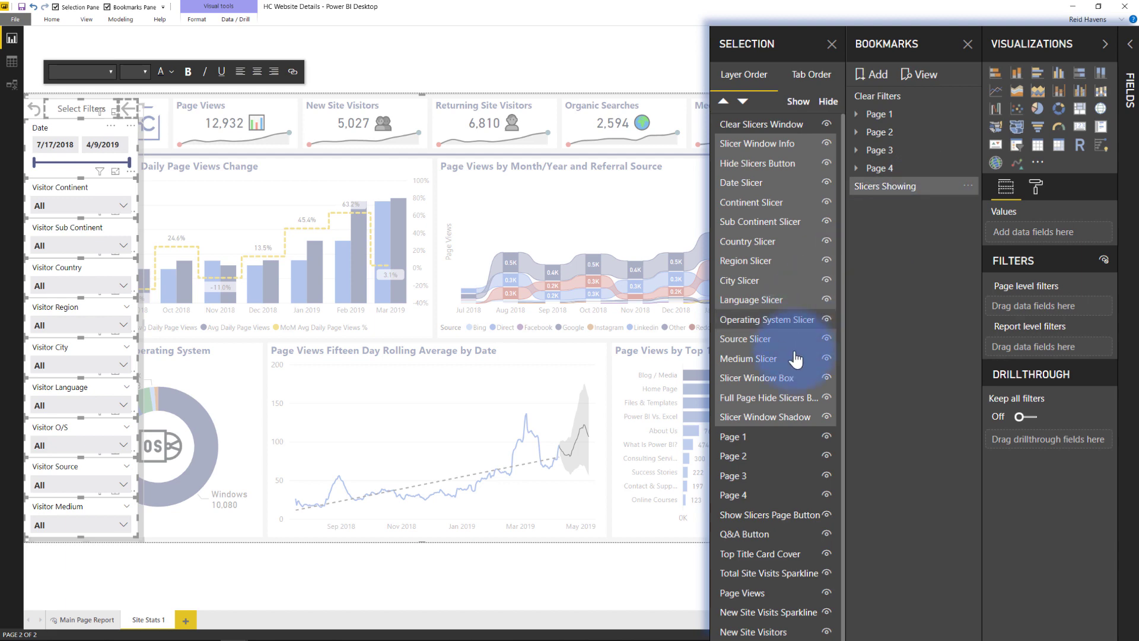
- Hide every slicer-pane layer, from Slicer Window Shadow up to Slicer Window Info
click(826, 417)
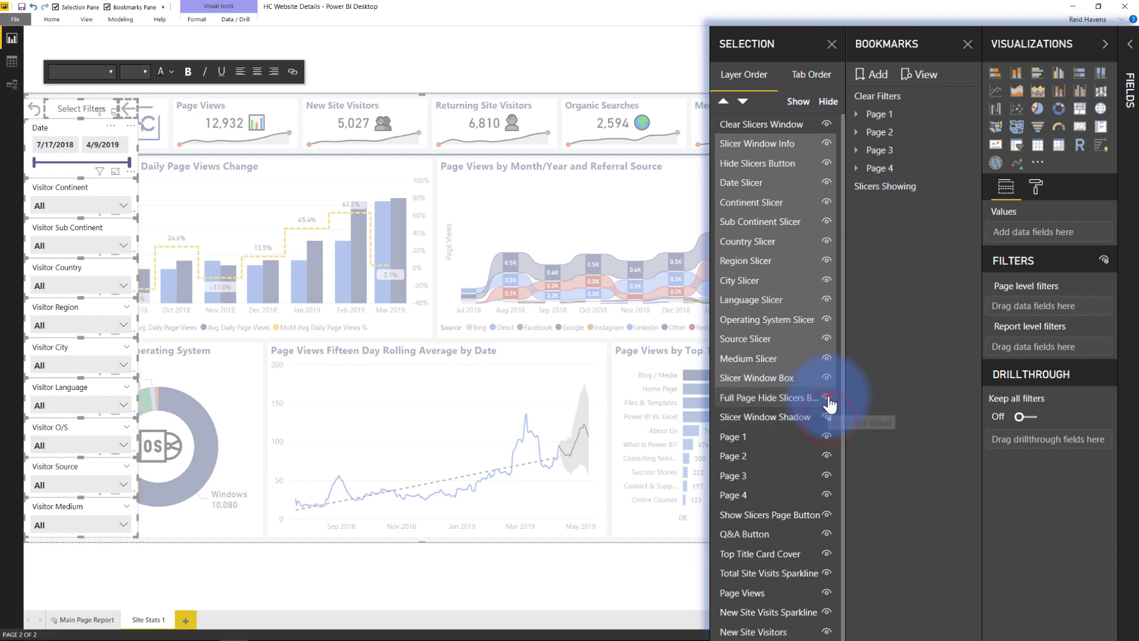
click(827, 397)
click(827, 378)
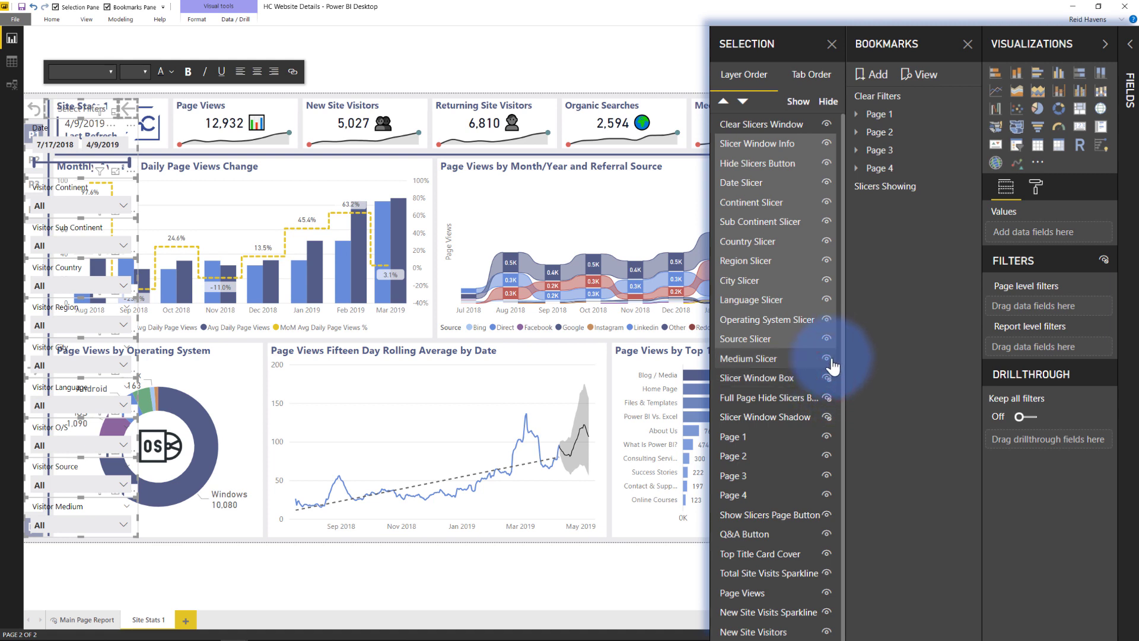
click(827, 357)
click(827, 339)
click(828, 319)
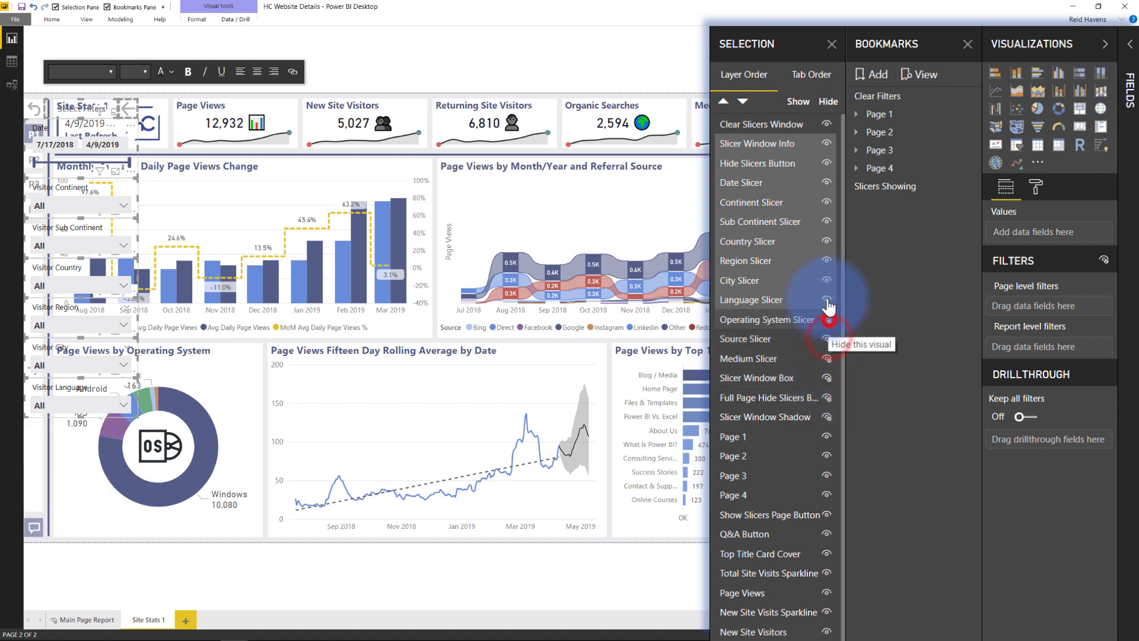
click(827, 299)
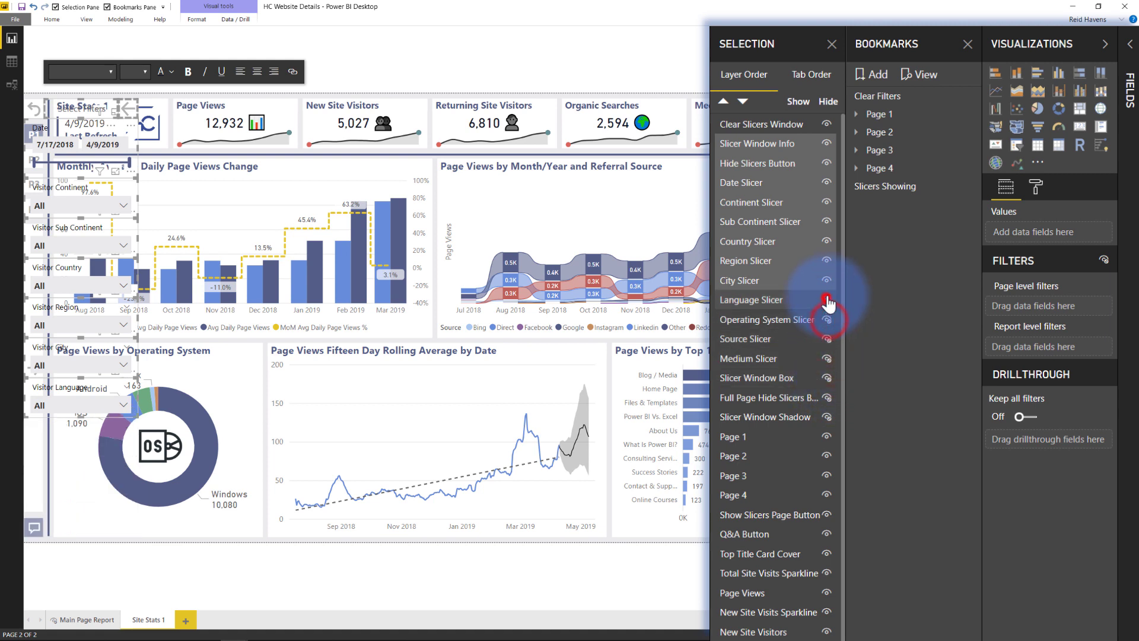
click(830, 259)
click(827, 241)
click(827, 221)
click(826, 202)
click(827, 182)
click(827, 163)
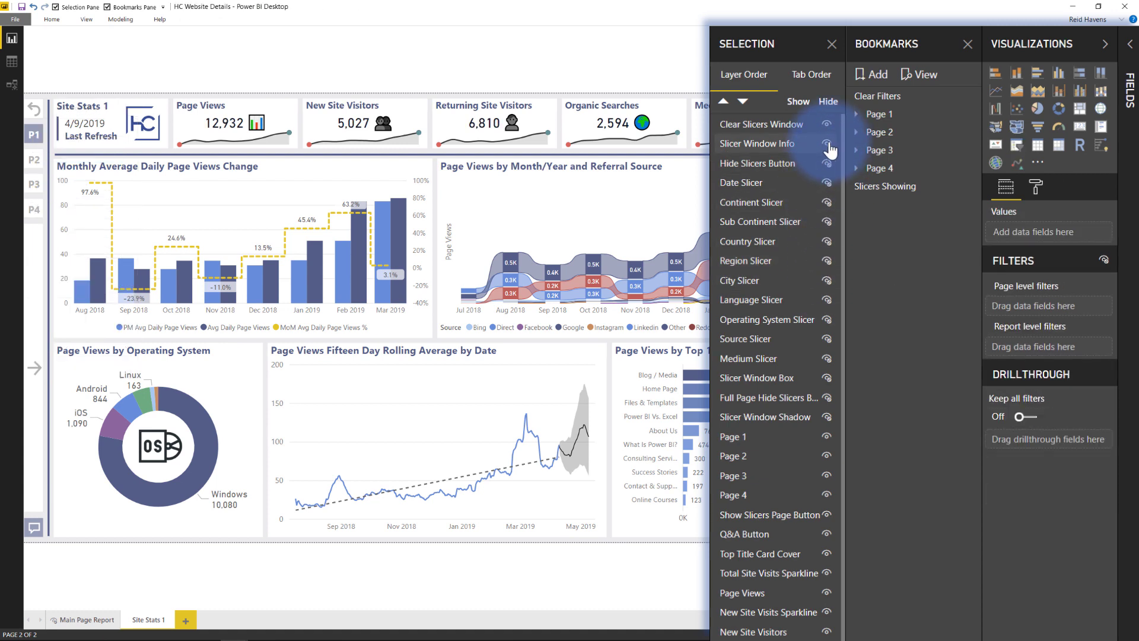
click(827, 144)
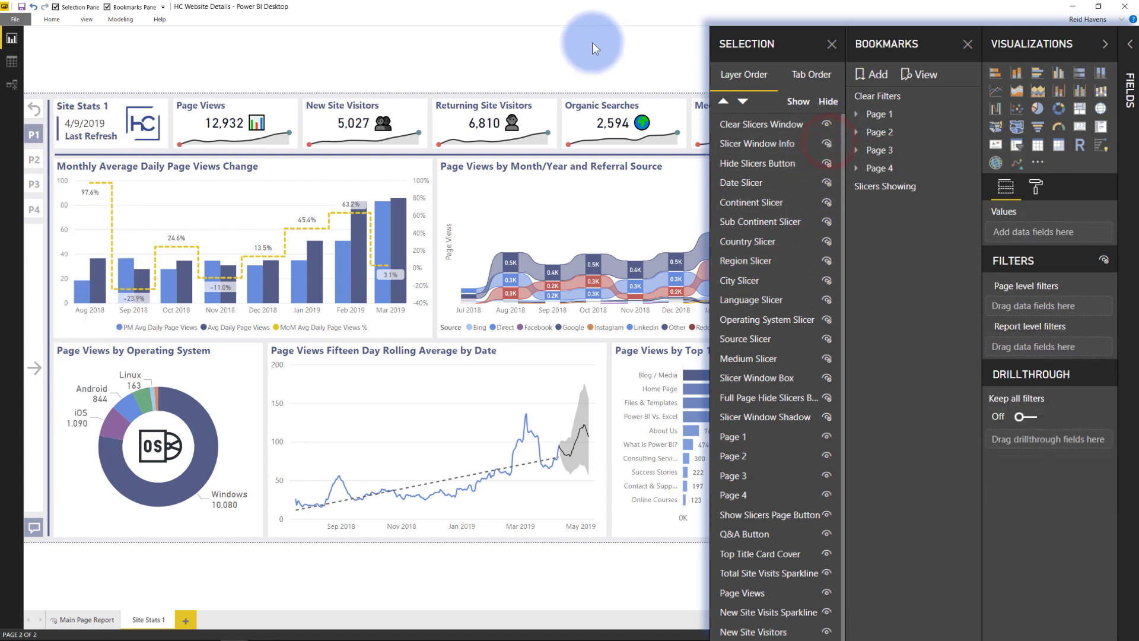
- Multi-select the layers from Slicer Window Info through Slicer Window Shadow
click(754, 144)
ctrl+click(757, 164)
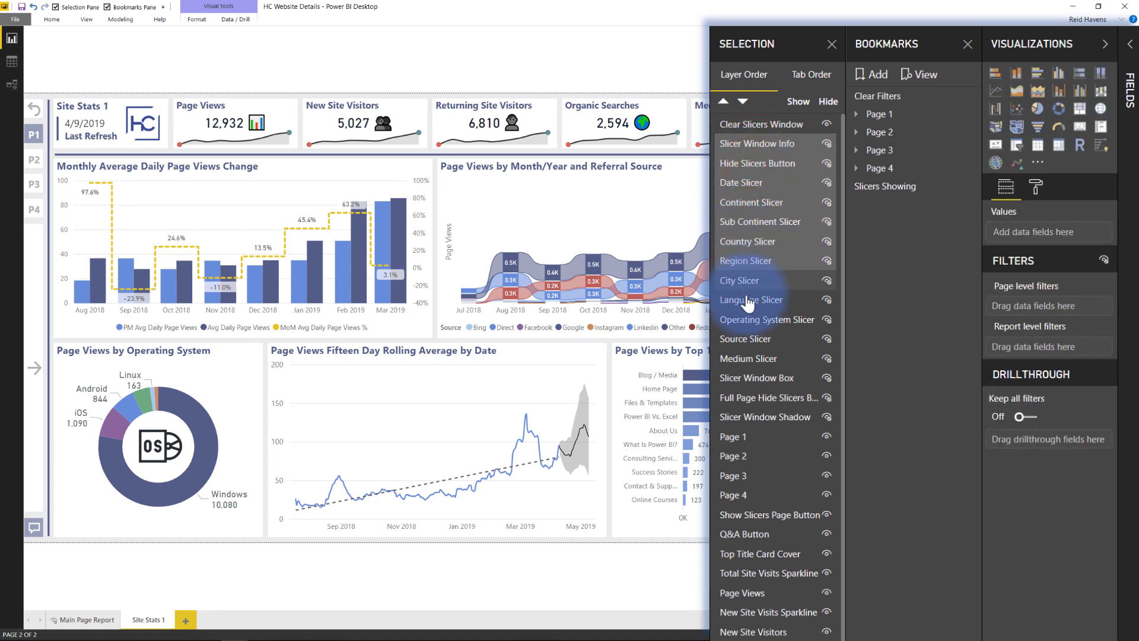
shift+click(765, 417)
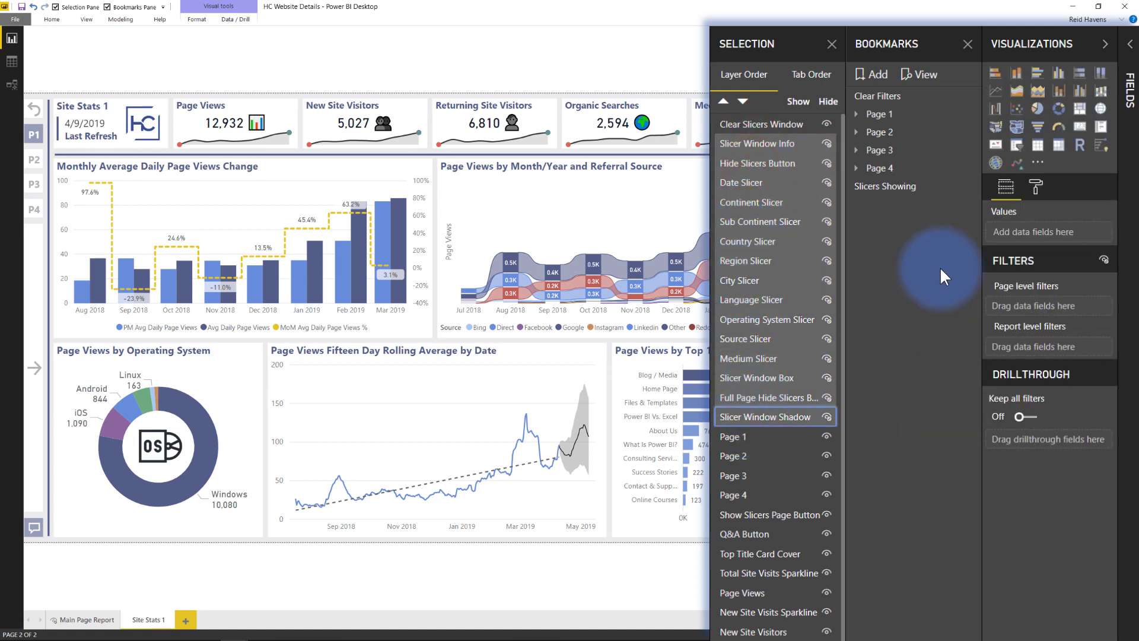
- Add a 'Slicers Hidden' bookmark with Data unticked, applied to selected visuals only
click(870, 75)
click(968, 204)
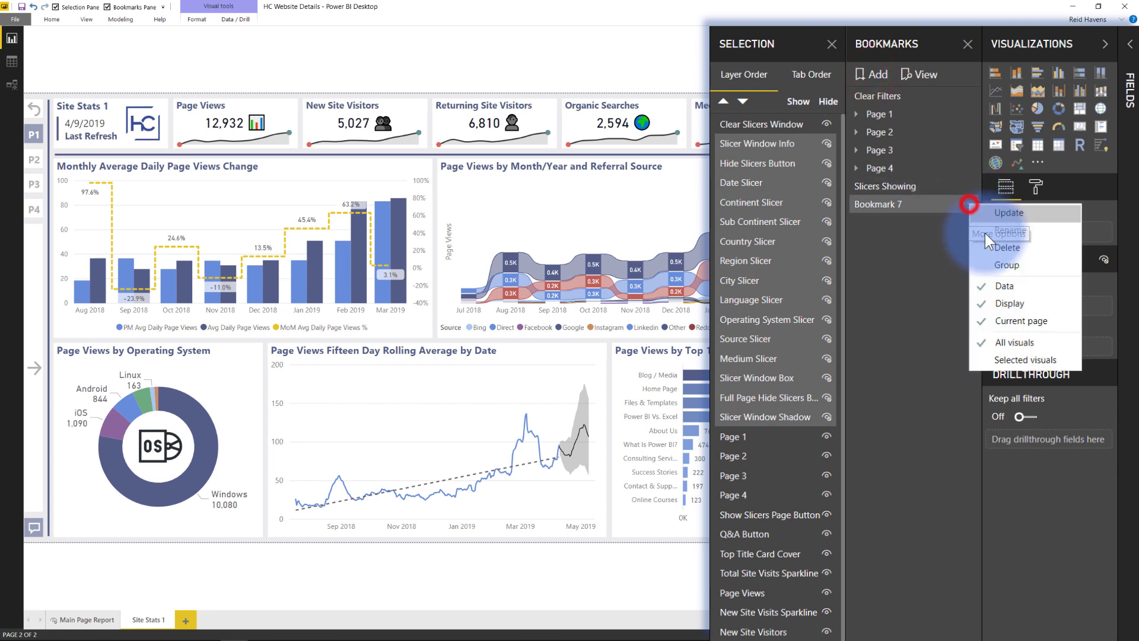
click(997, 235)
text(Slic)
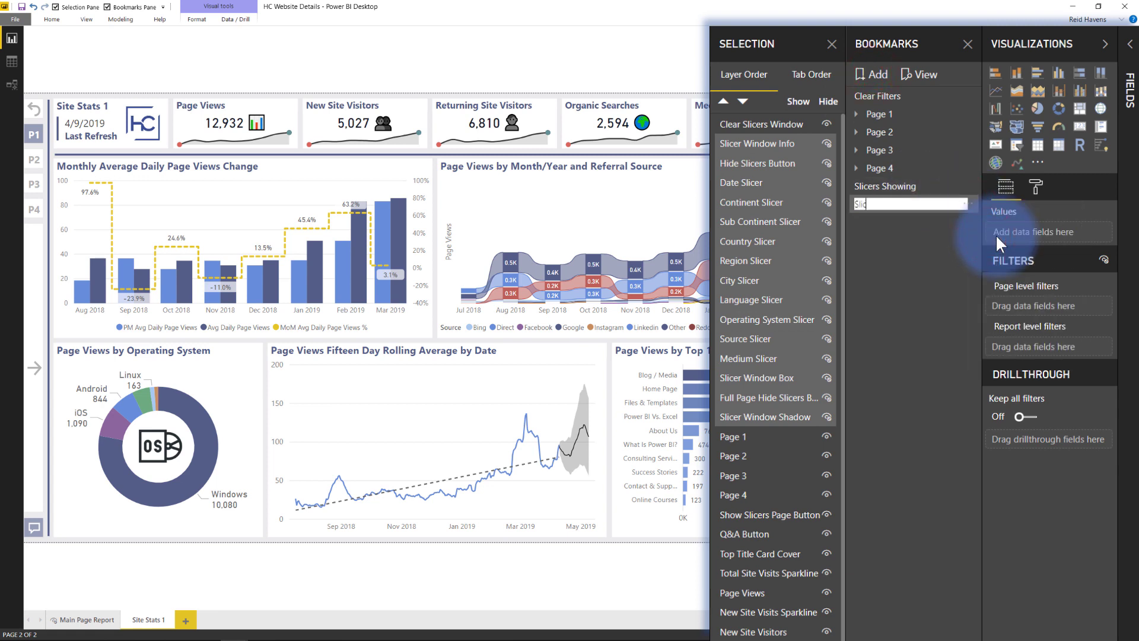
text(ers Hidden)
key(Return)
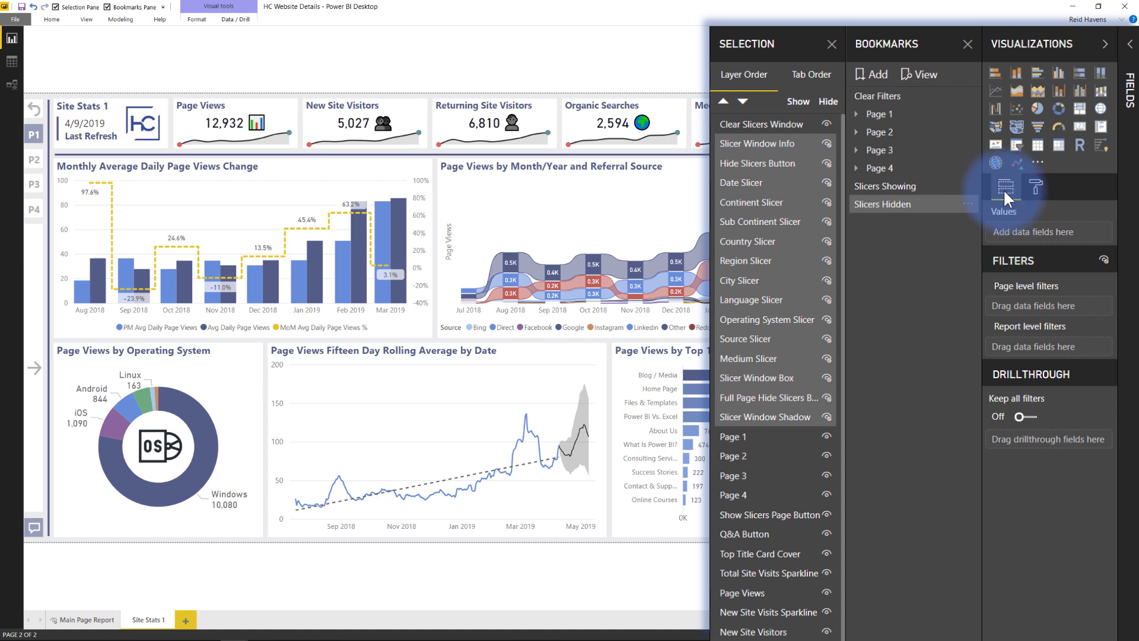
click(967, 209)
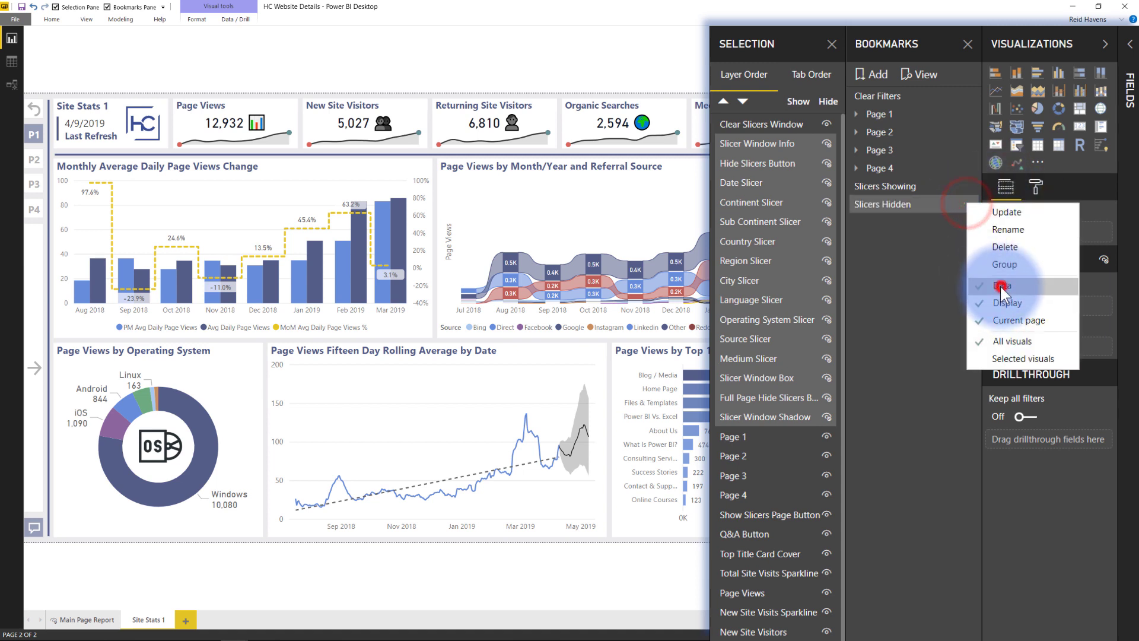
click(1000, 286)
click(971, 208)
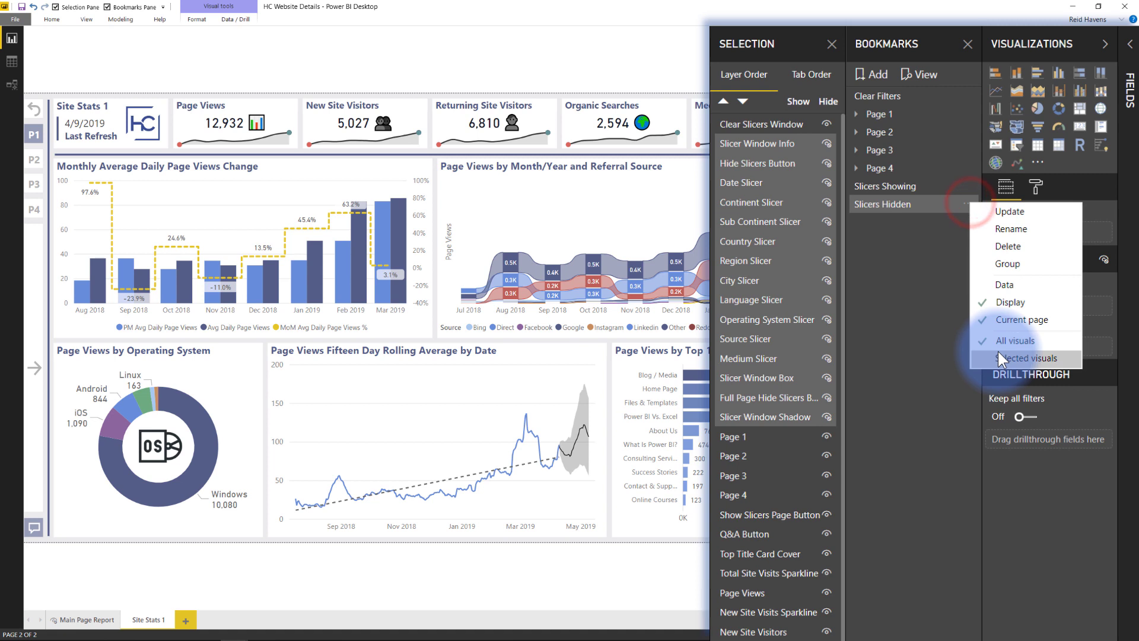
click(997, 352)
click(928, 276)
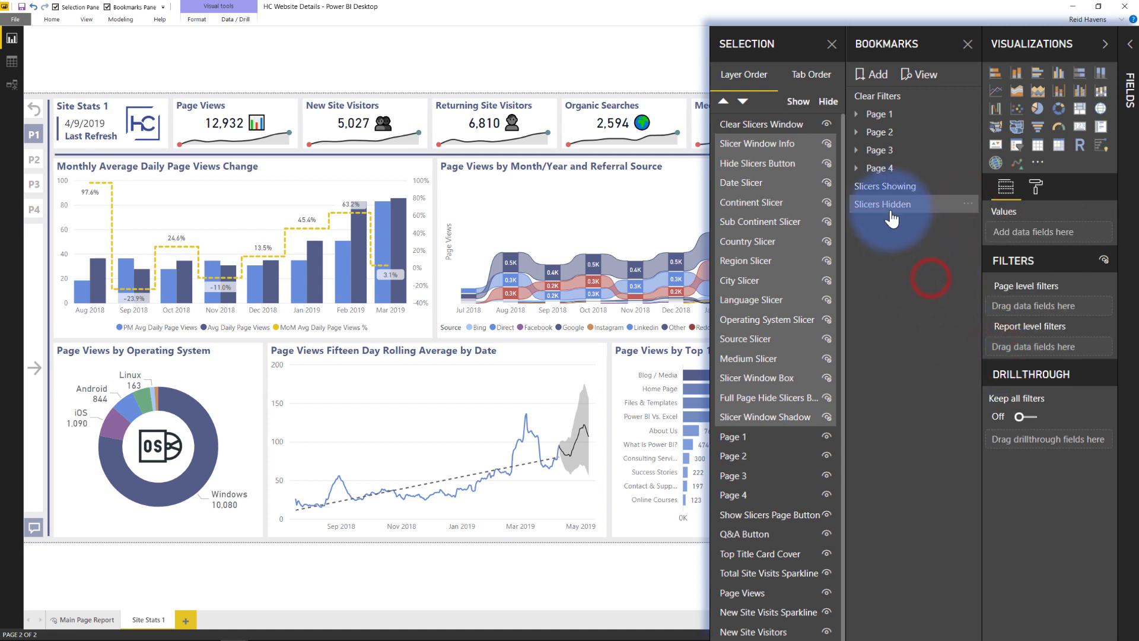
- Apply Slicers Showing, then Slicers Hidden, then Slicers Showing again so the slicer pane shows over the dimmed report
click(884, 191)
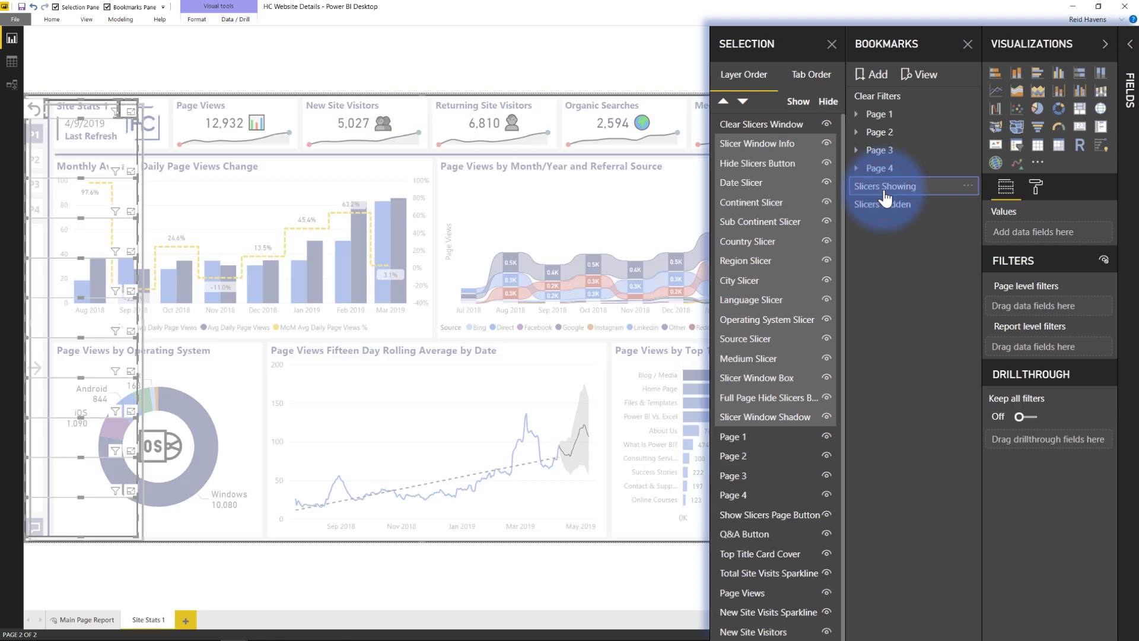
click(912, 203)
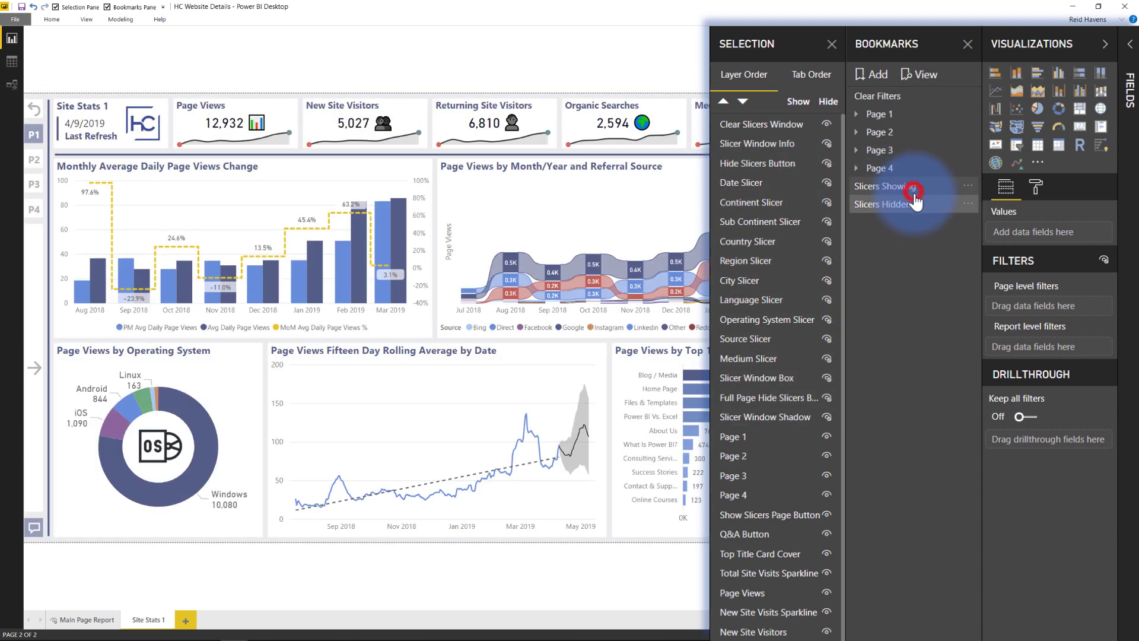
click(911, 188)
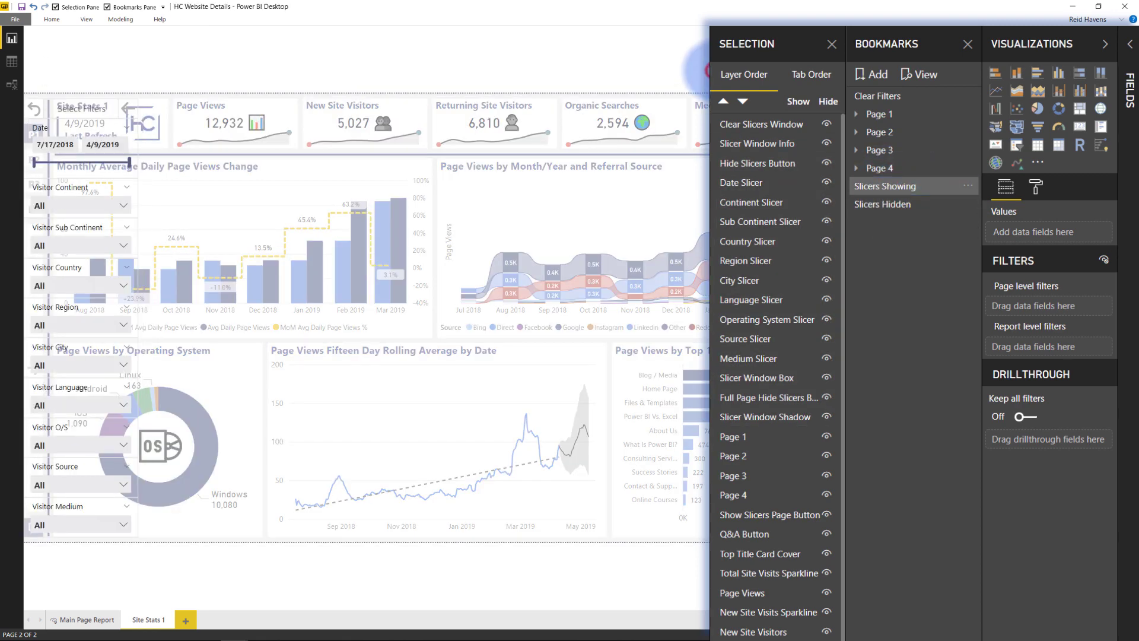
click(152, 72)
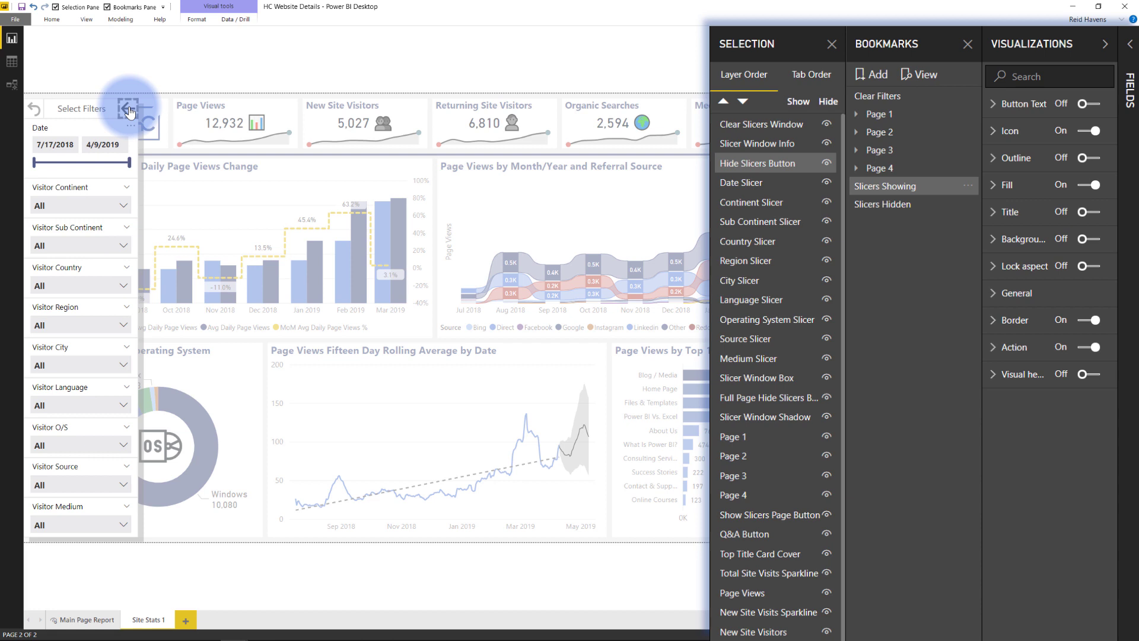
click(1026, 349)
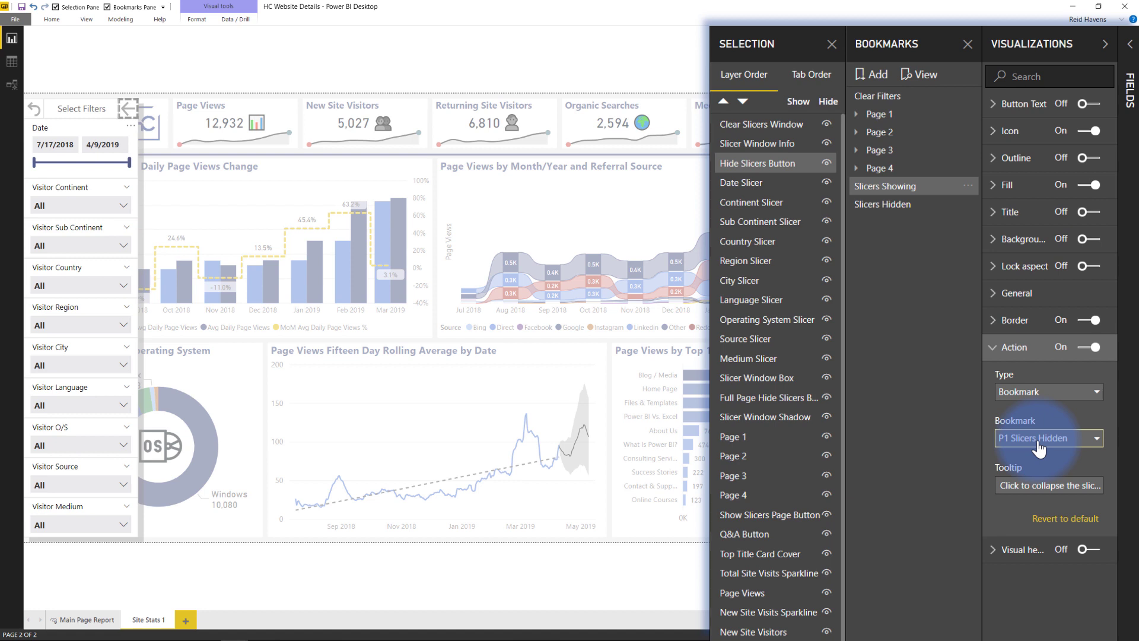
click(67, 59)
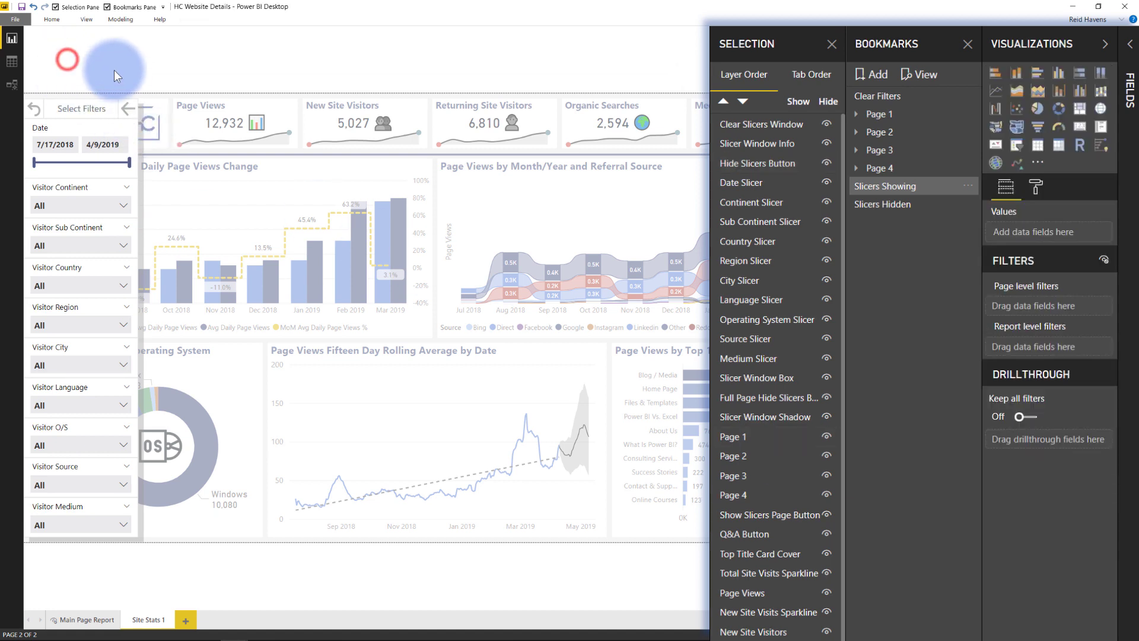
click(126, 109)
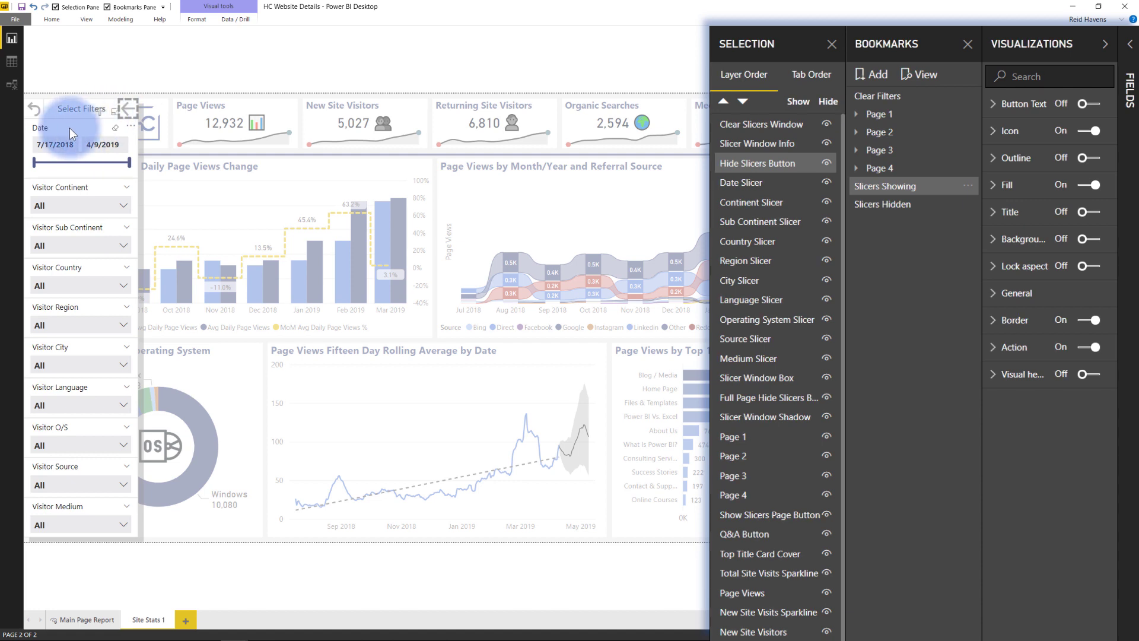
click(36, 109)
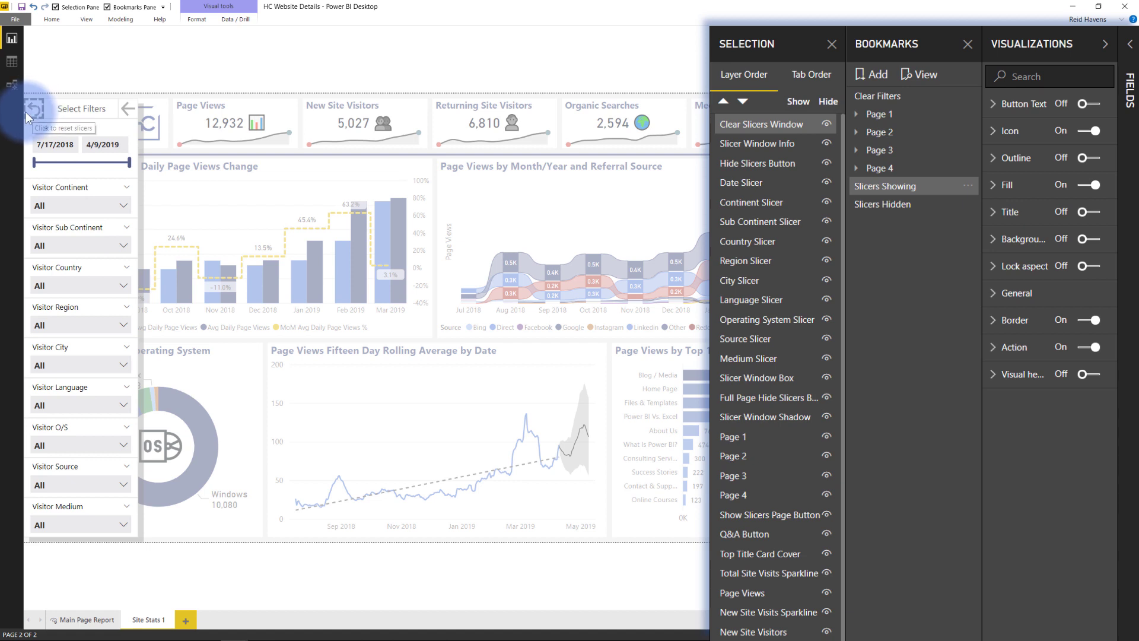
- Select the Date slicer and all visitor slicers, then add a bookmark named 'Clear Filters'
click(83, 129)
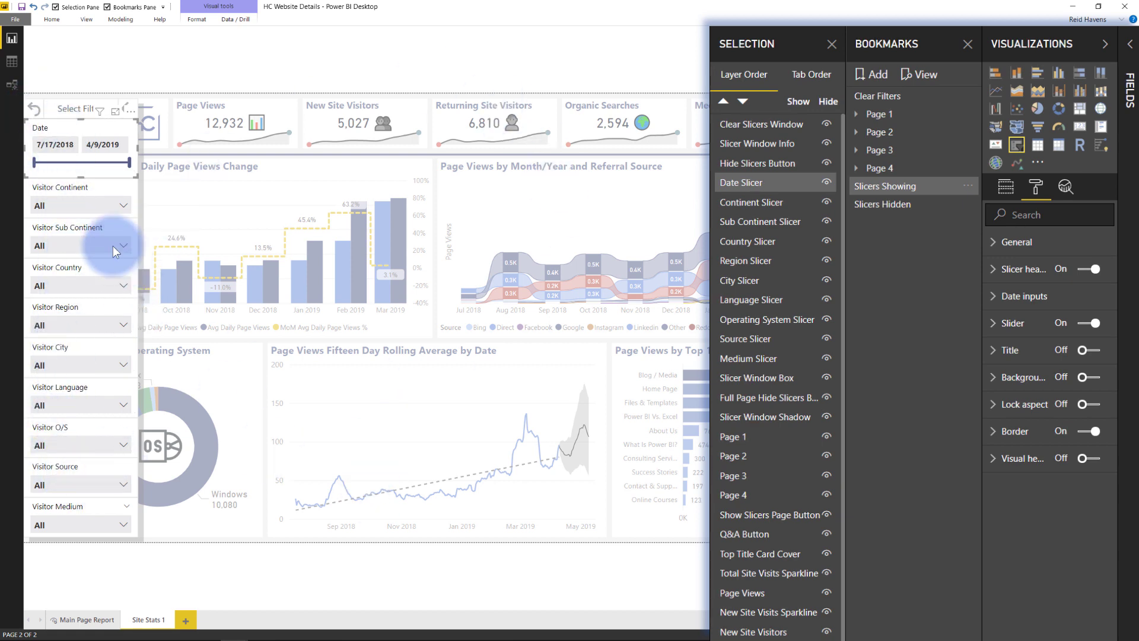
ctrl+click(58, 190)
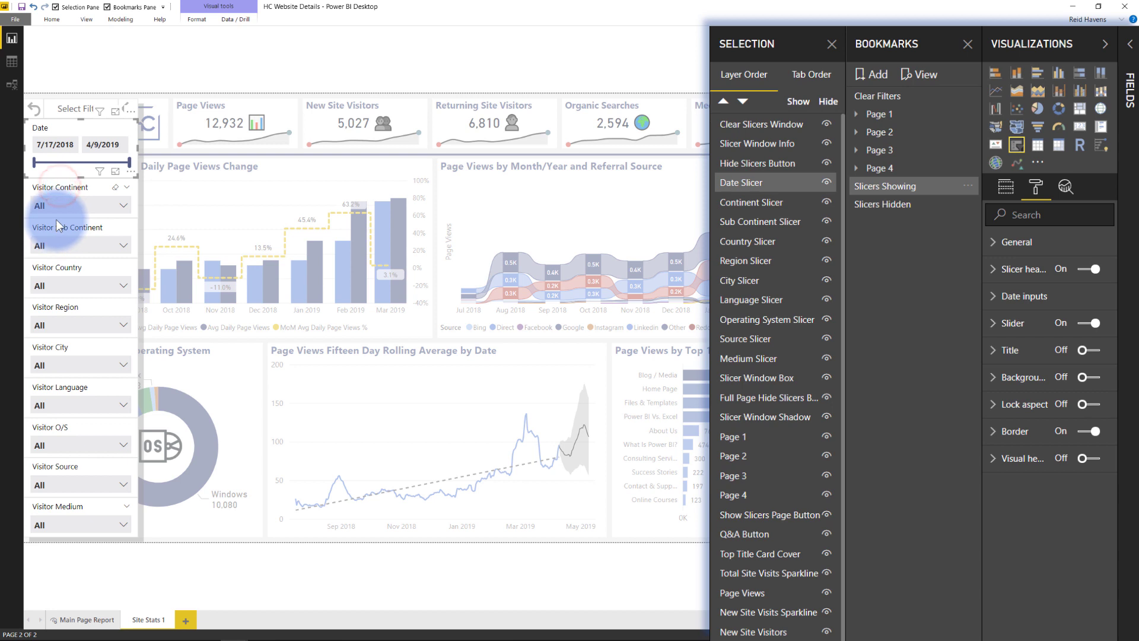
shift+click(58, 506)
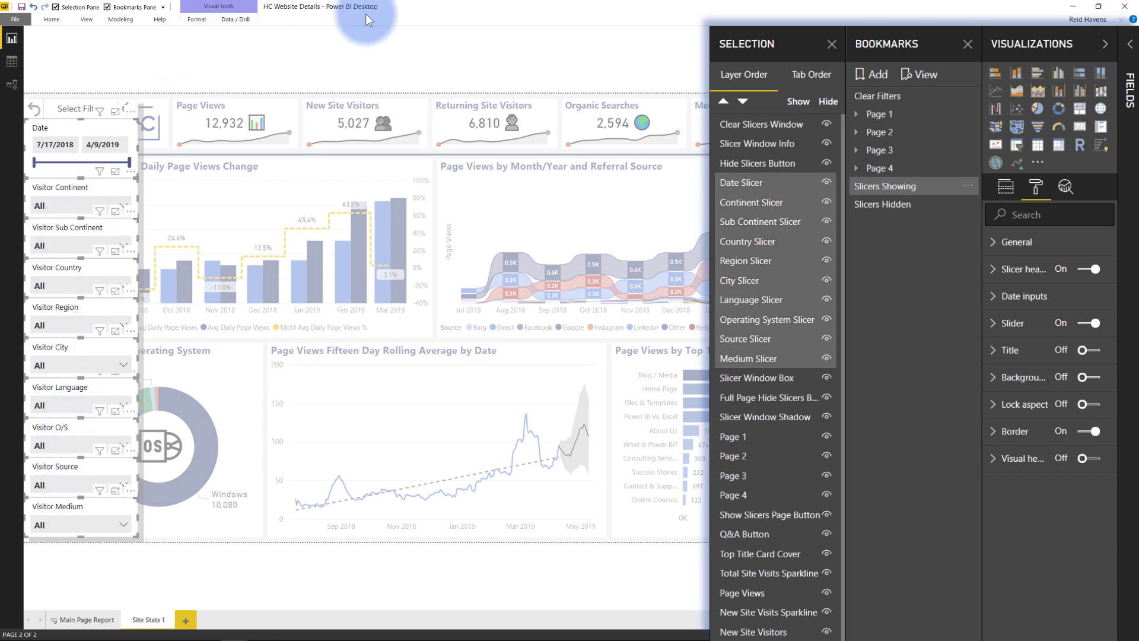
click(876, 77)
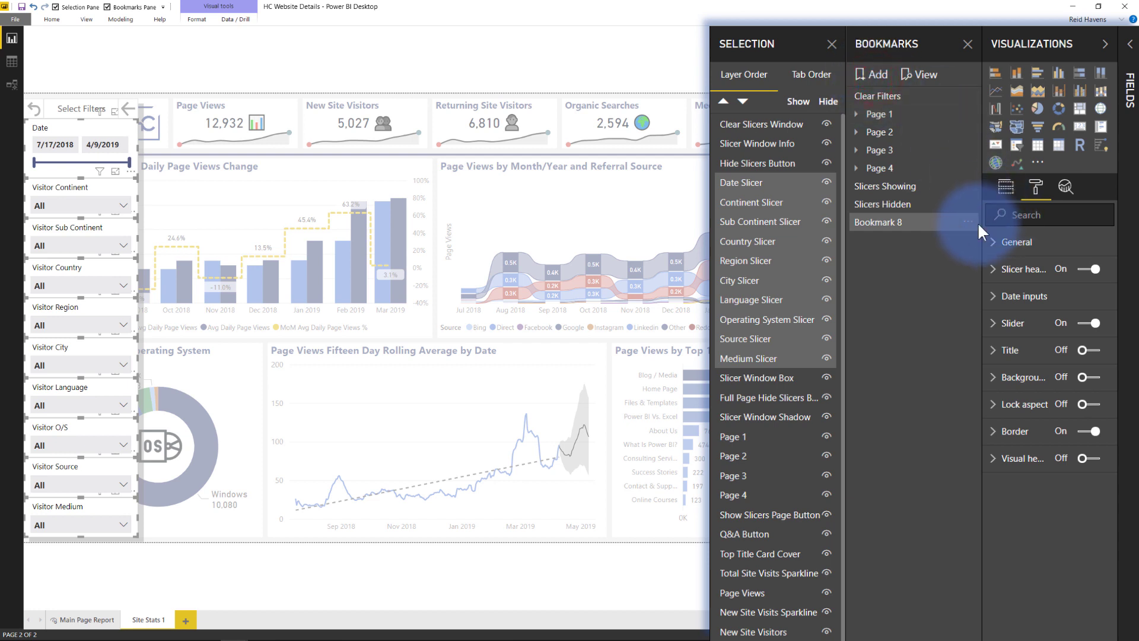
click(971, 224)
click(1006, 258)
text(C)
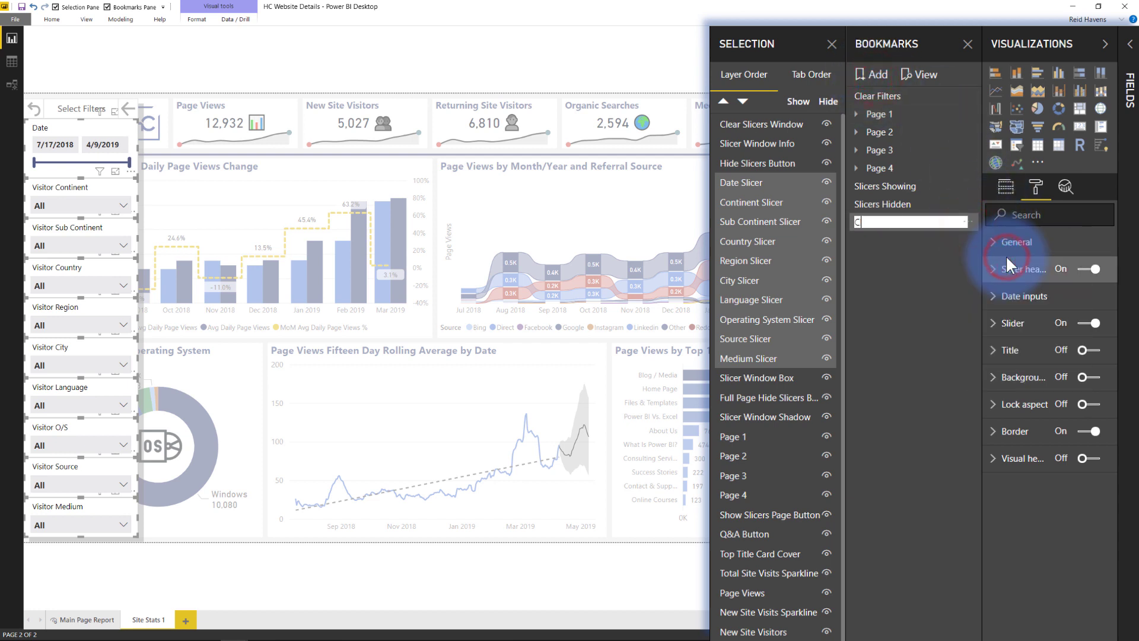
text(lear Filters)
key(Return)
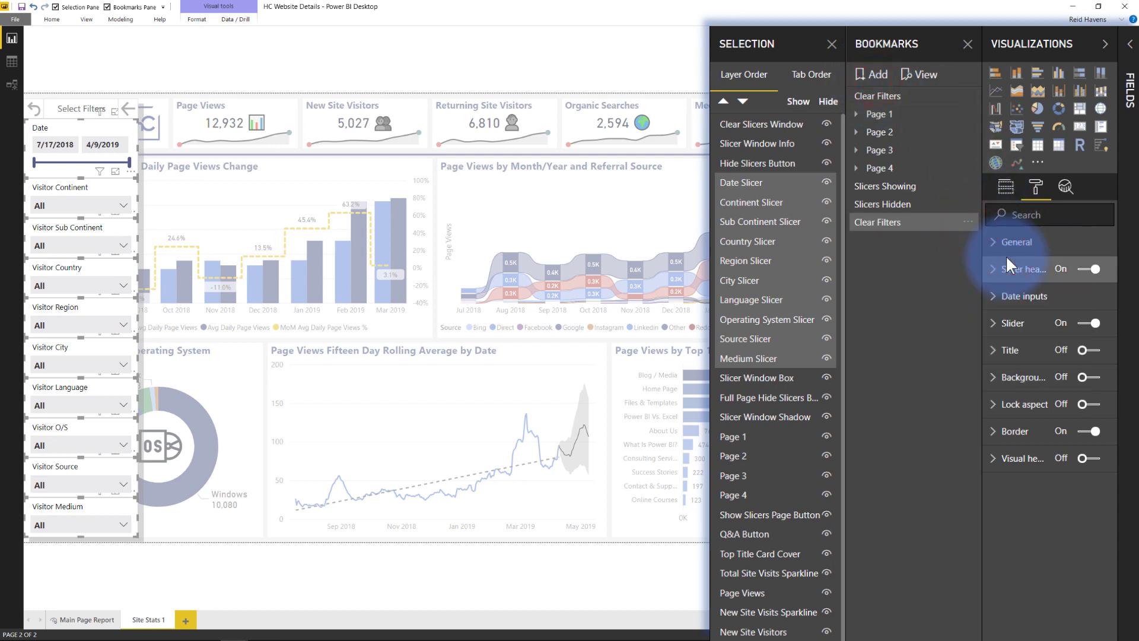
- Untick Display for the Clear Filters bookmark and limit it to Selected visuals
click(969, 225)
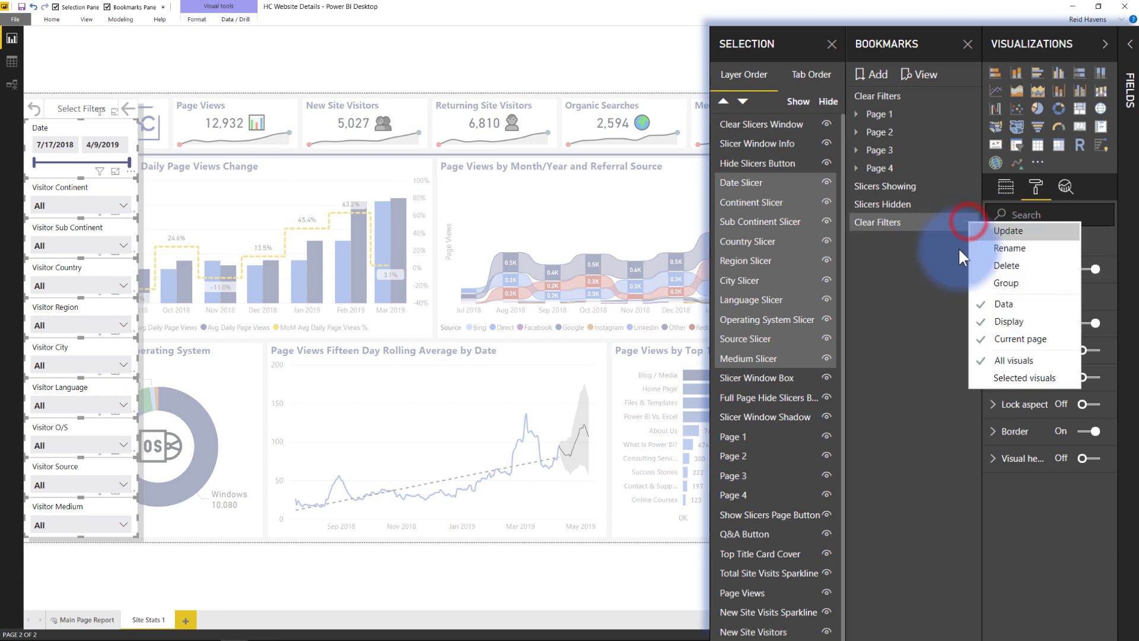
click(996, 322)
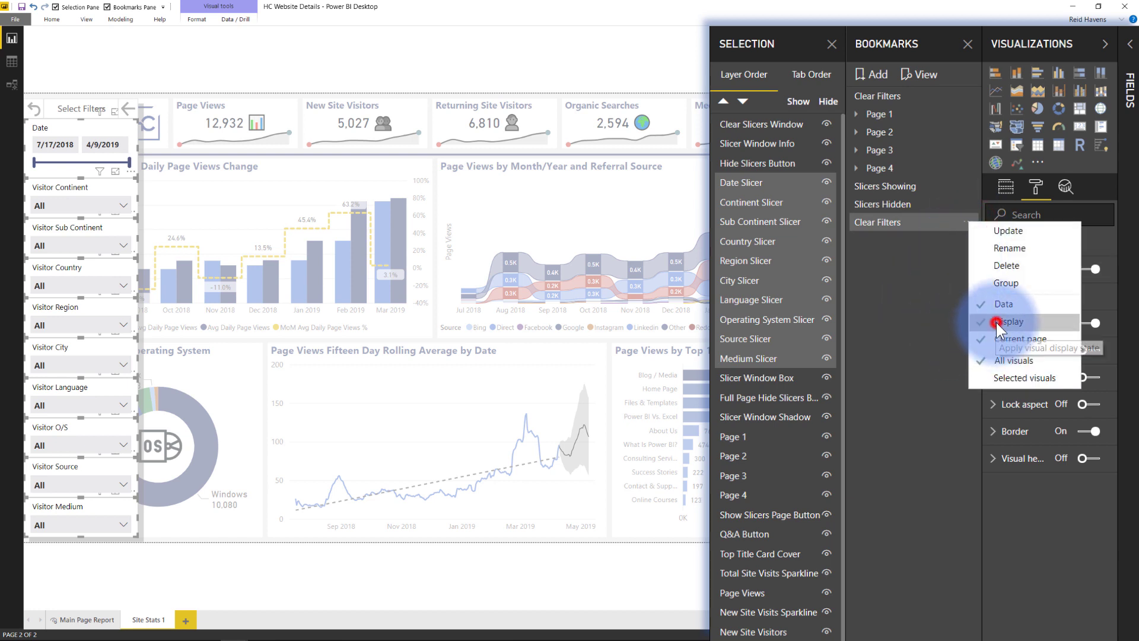
click(969, 220)
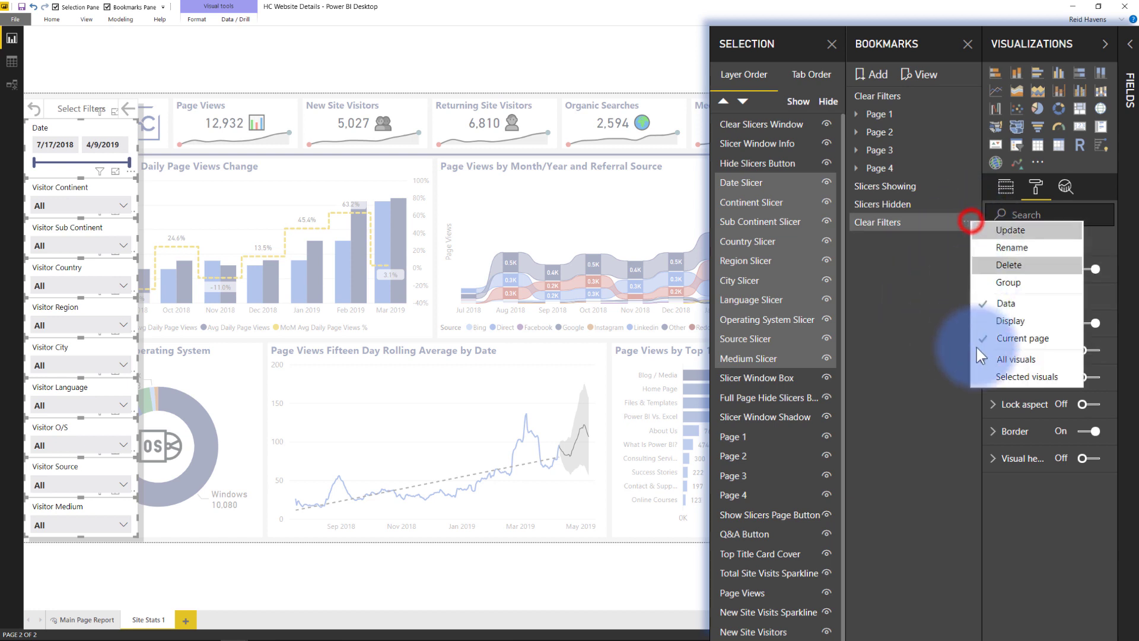
click(1006, 376)
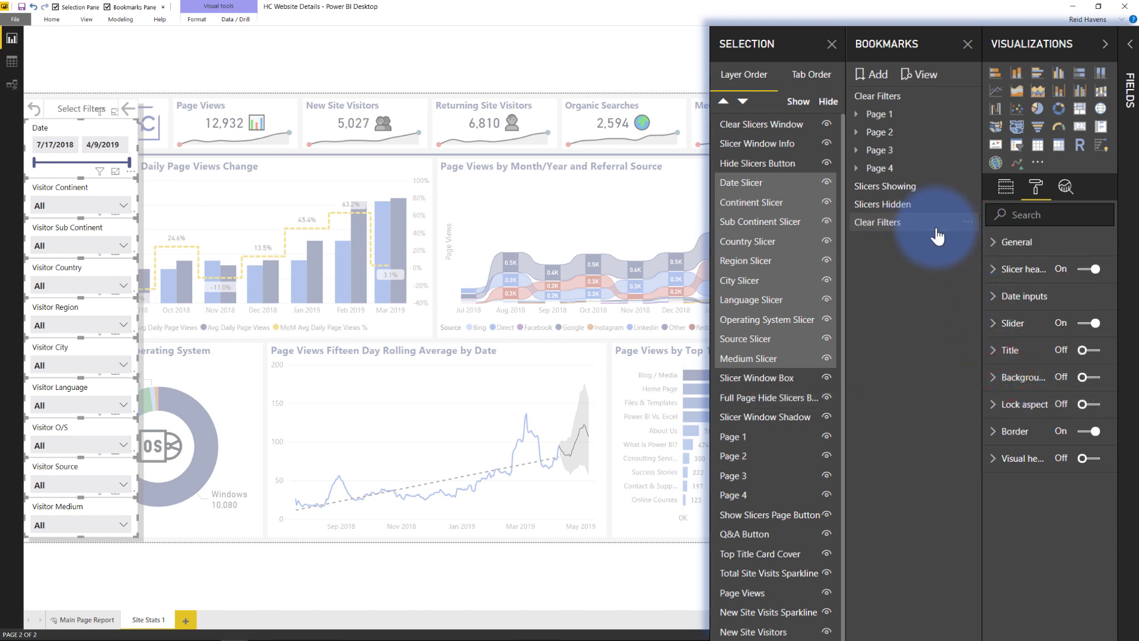
click(1006, 188)
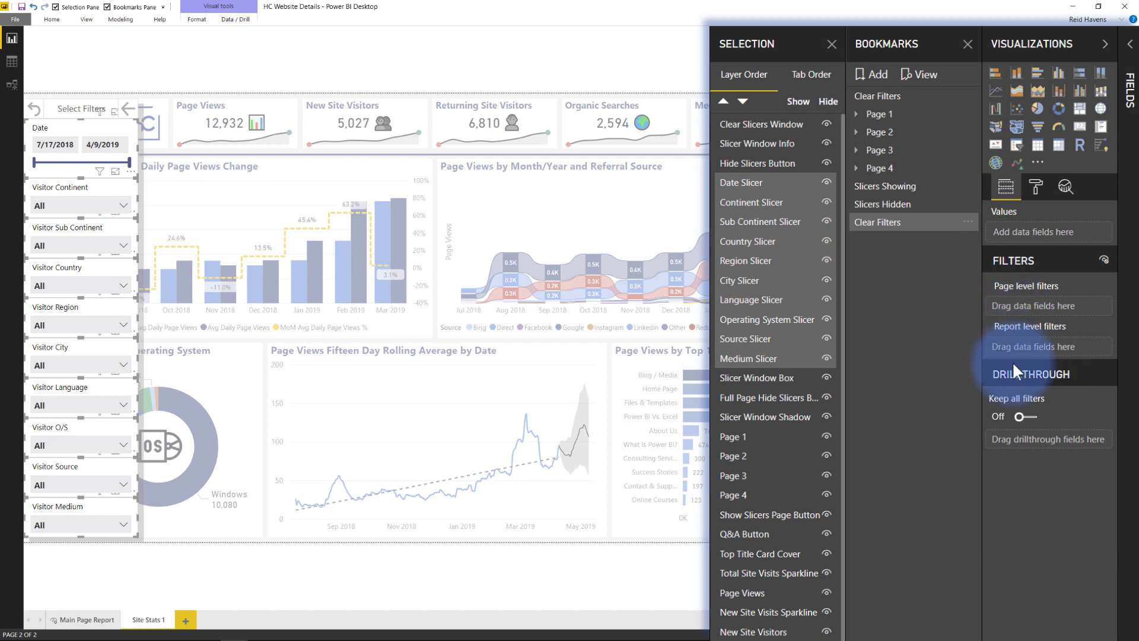
ctrl+click(771, 182)
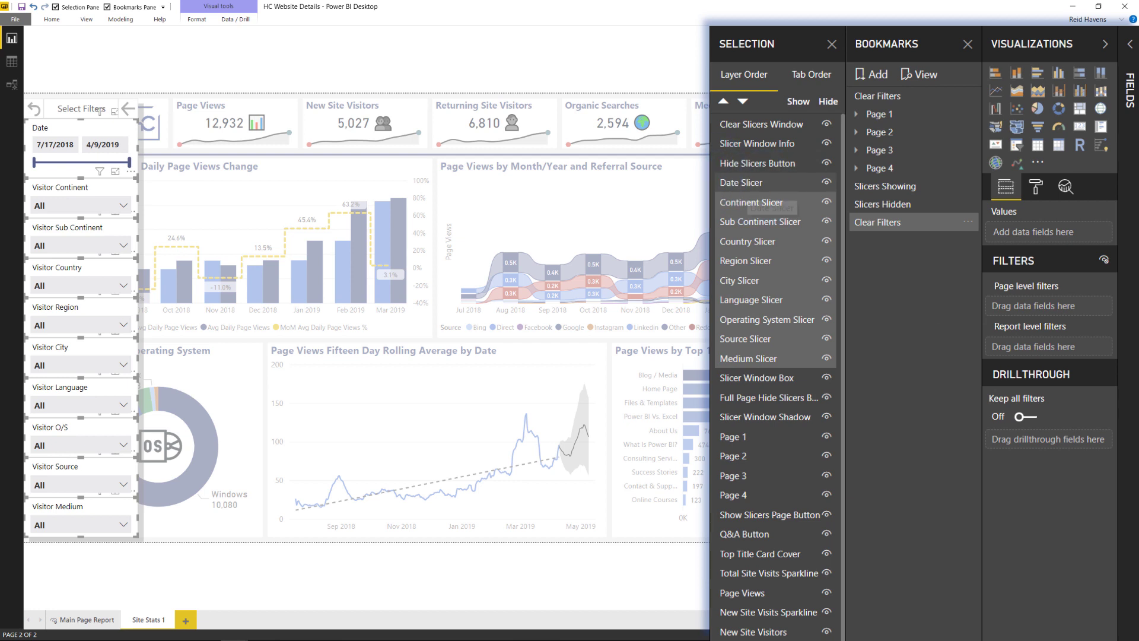
click(169, 74)
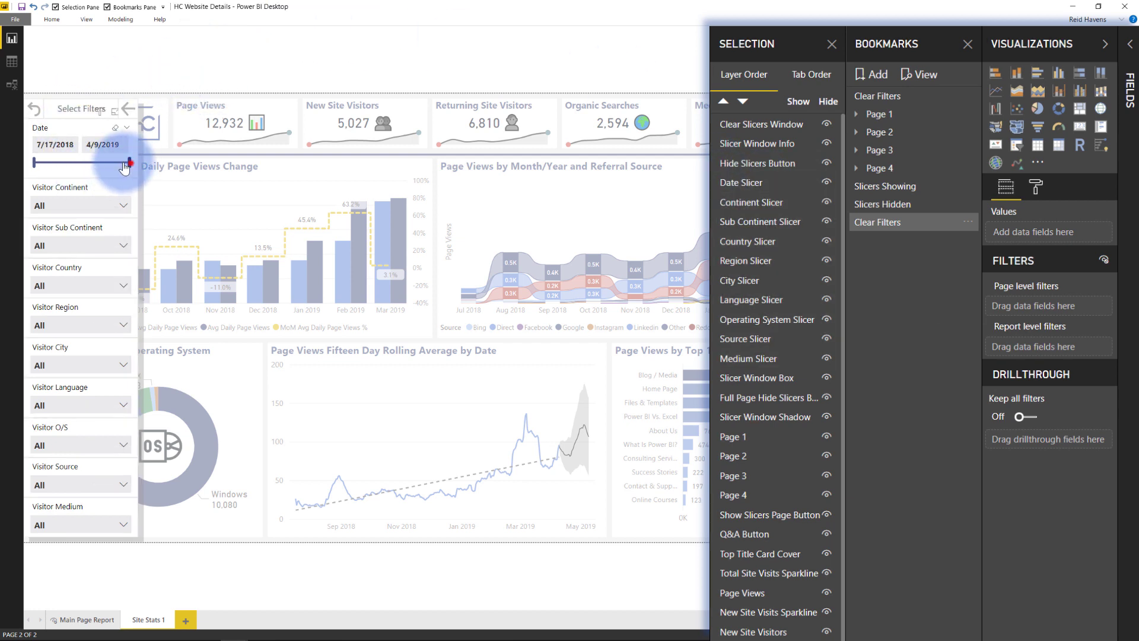
drag(124, 166, 101, 164)
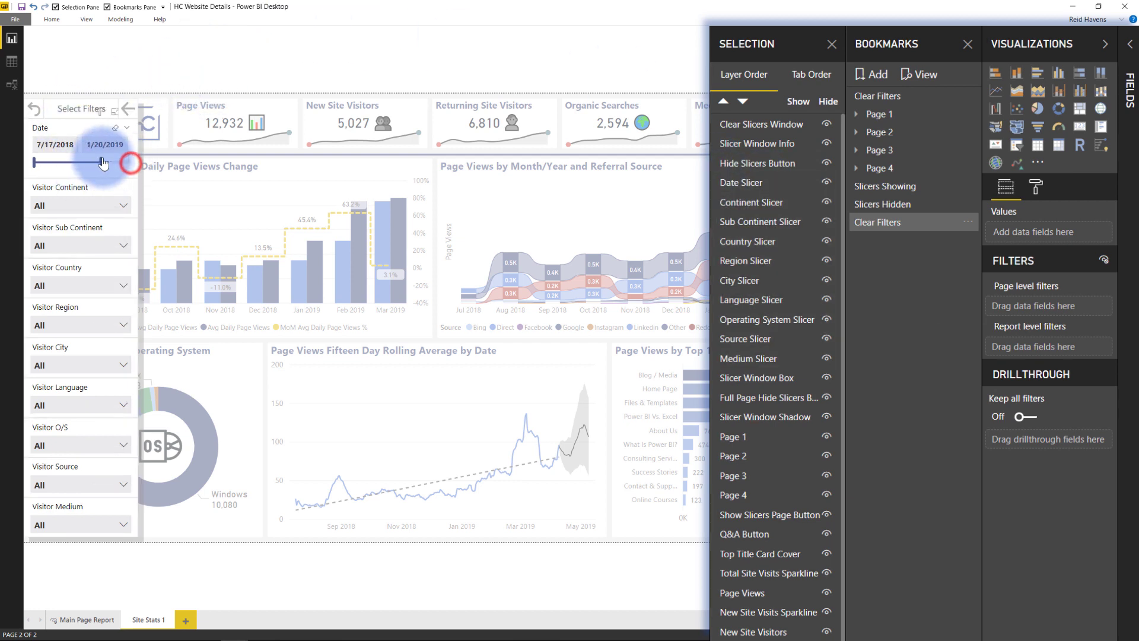
click(81, 285)
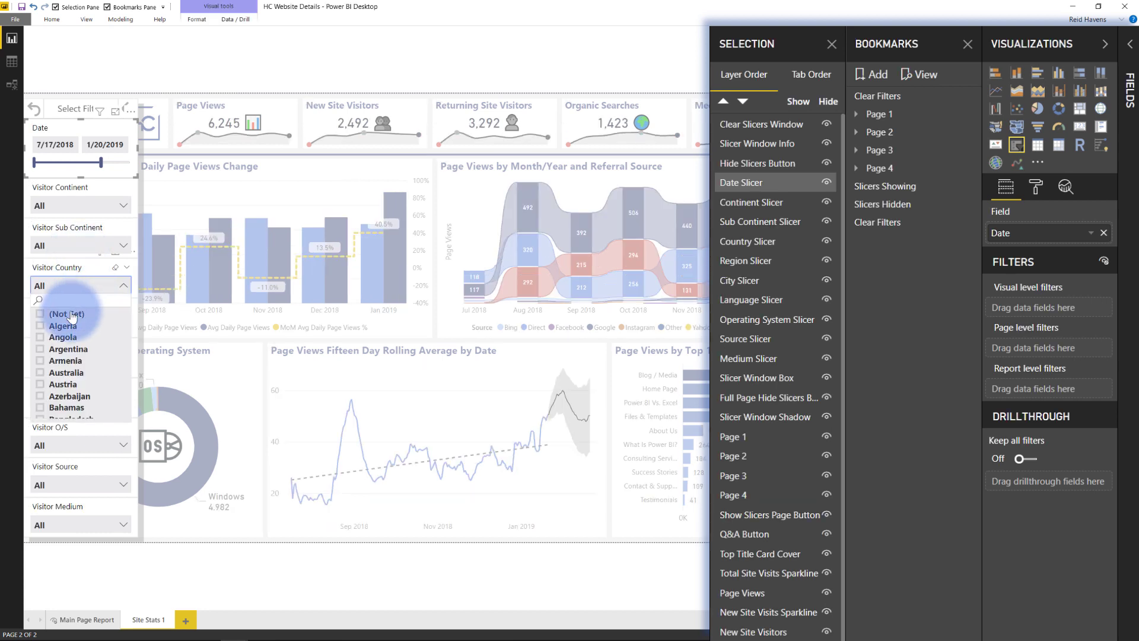
click(62, 337)
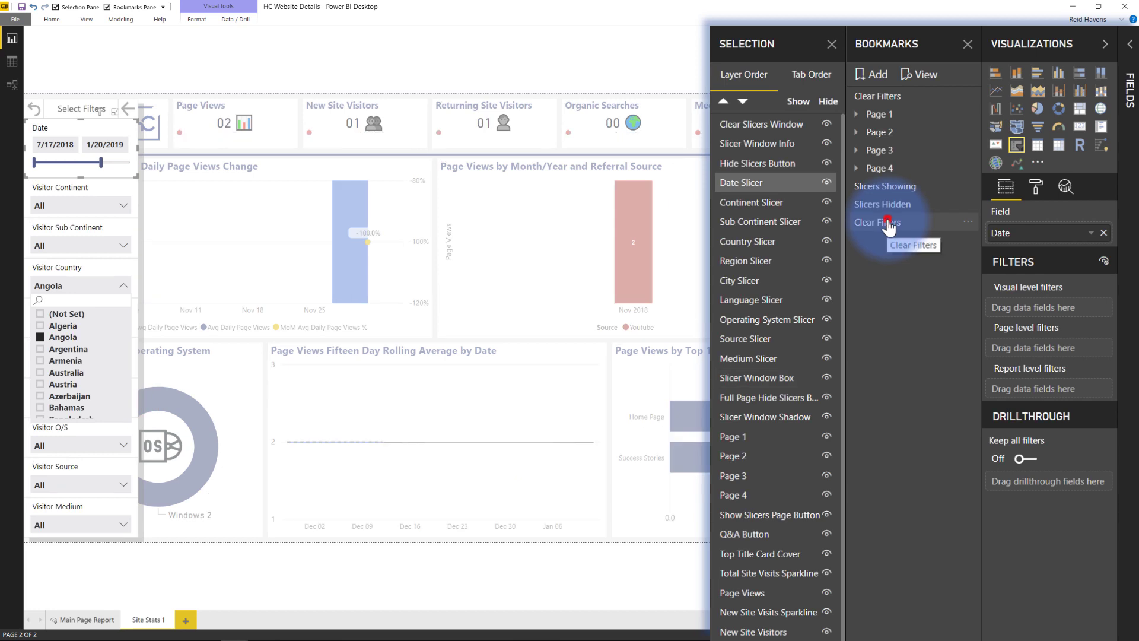
click(889, 229)
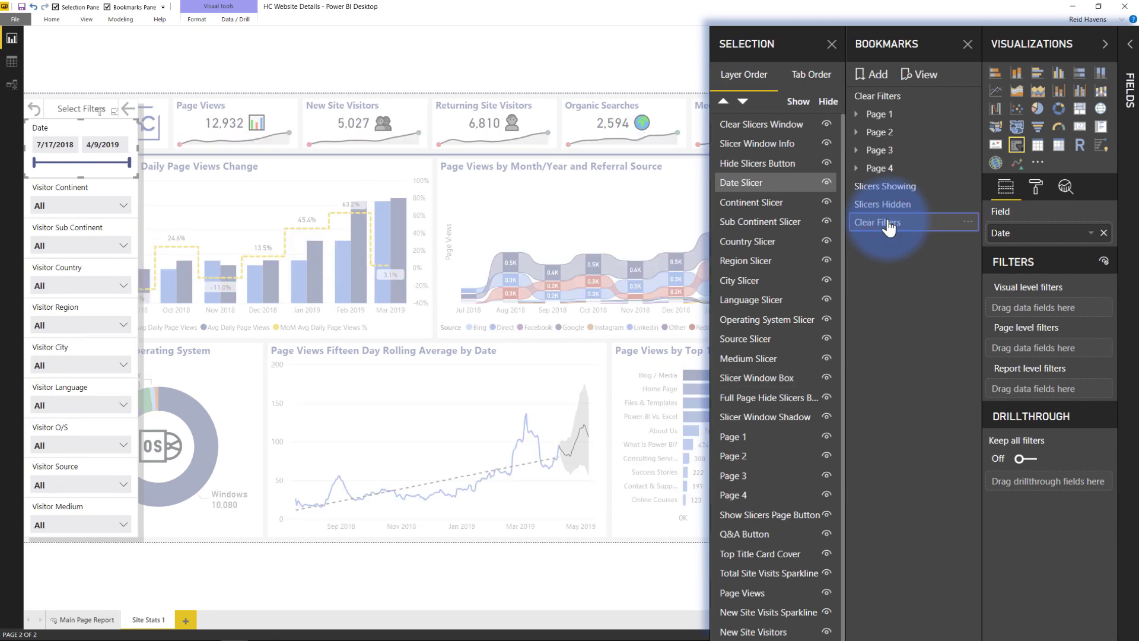
click(115, 70)
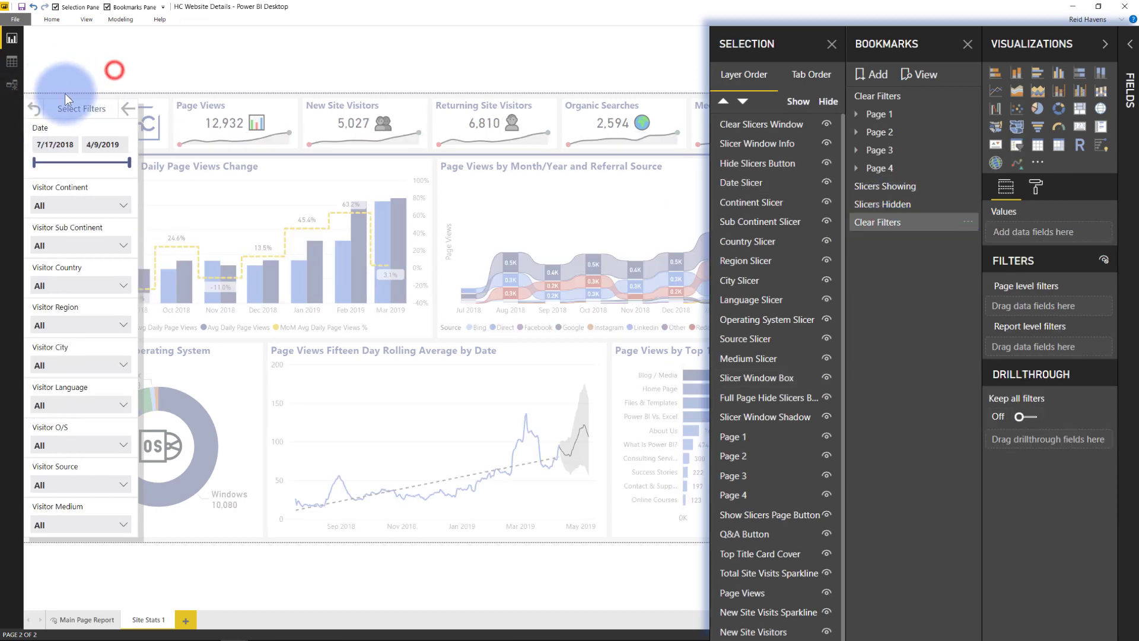
- Collapse the Select Filters pane with its back-arrow button, undimming the Site Stats 1 report, and deselect it
click(34, 109)
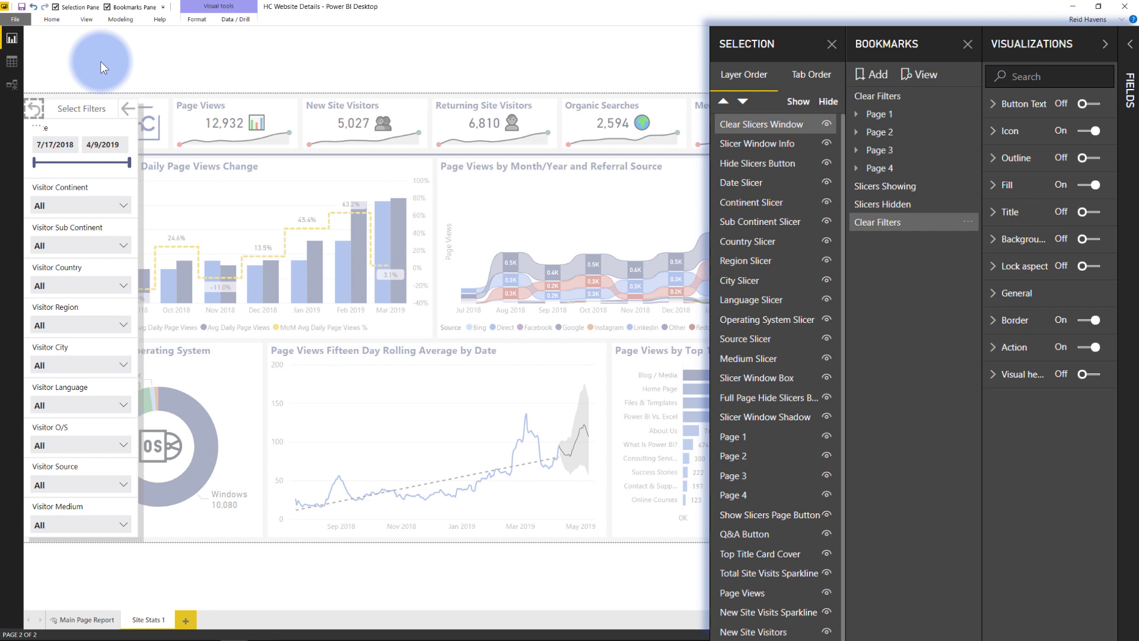
click(130, 111)
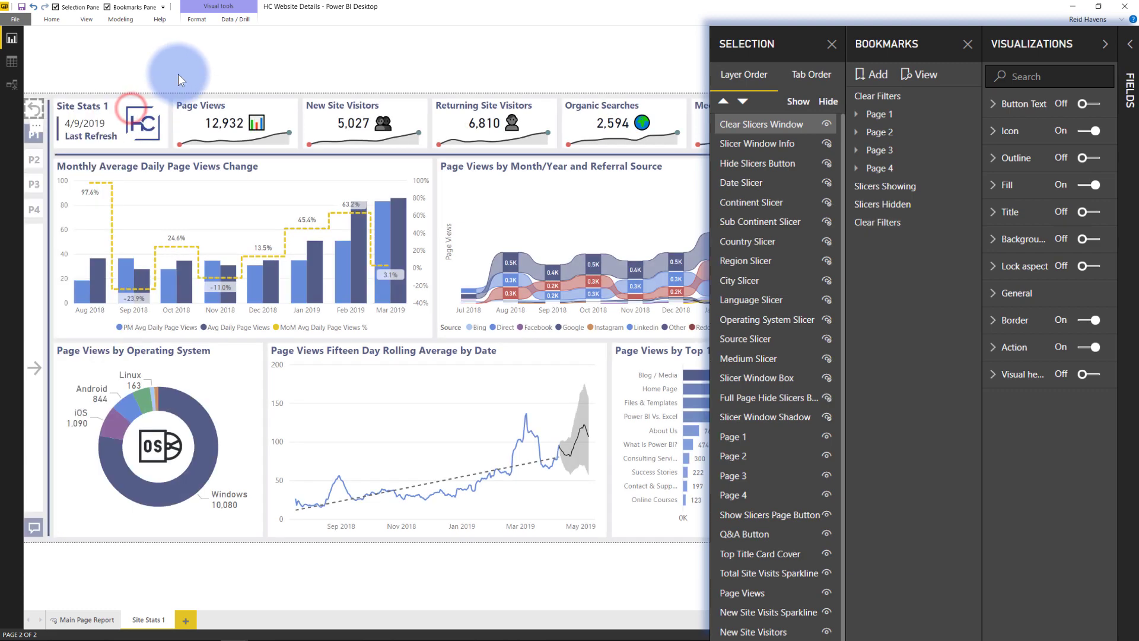
click(174, 64)
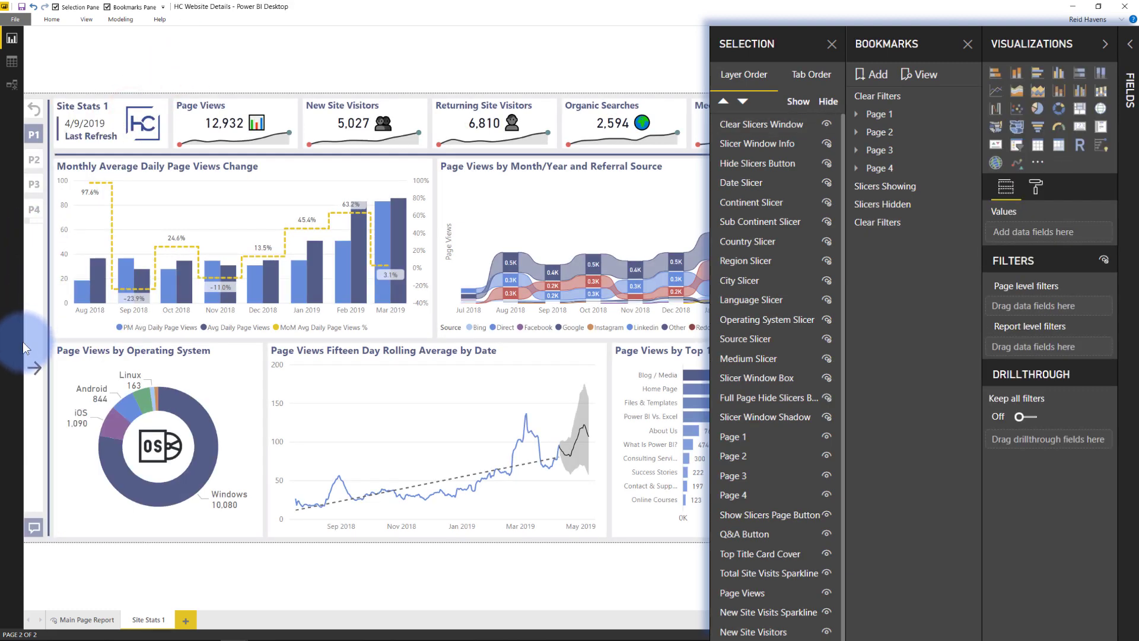